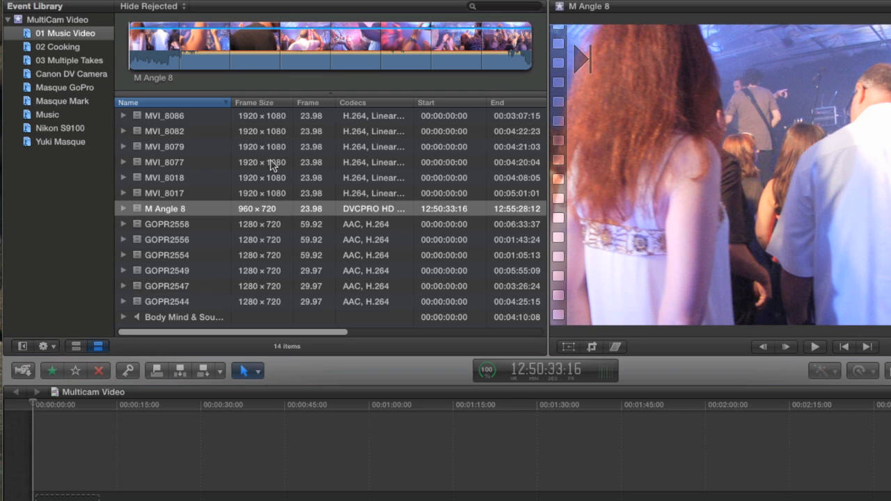
Step: Compare the frame sizes, frame rates and codecs of the MVI, M Angle 8 and GOPR clips, and check the Body Mind & Soul audio track
{"action": "left_click", "coordinate": [273, 117]}
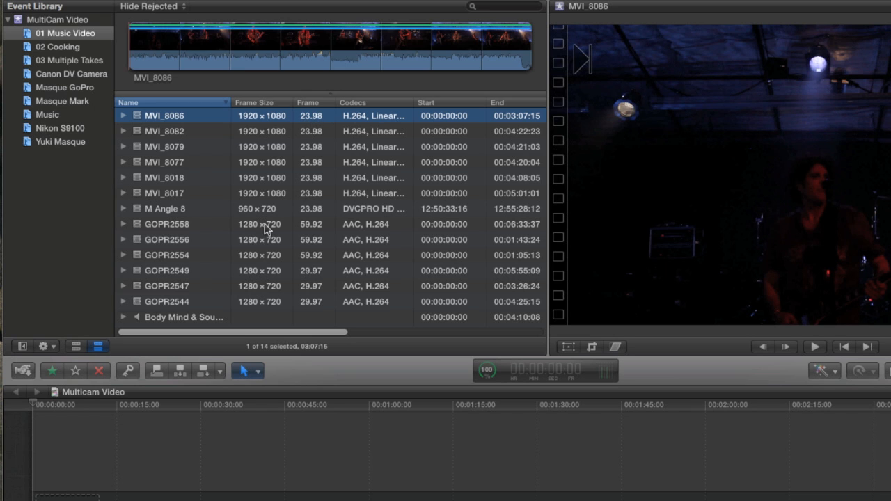
{"action": "left_click", "coordinate": [227, 212]}
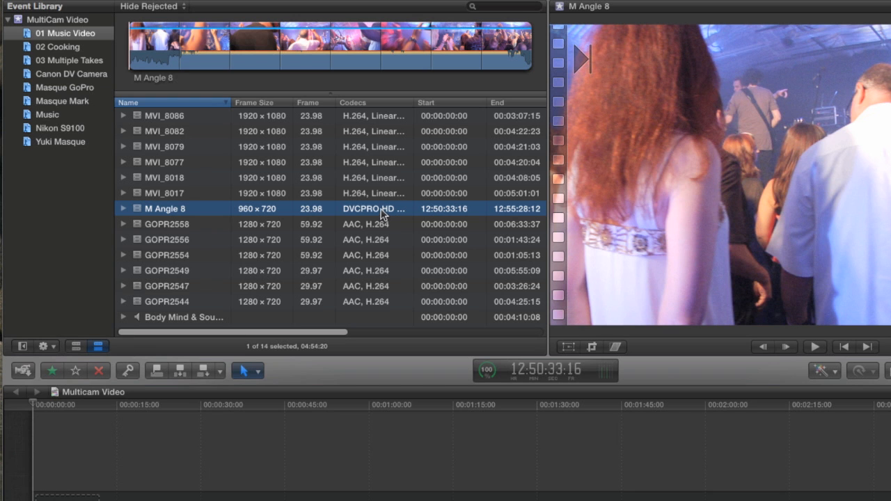
{"action": "left_click", "coordinate": [272, 227]}
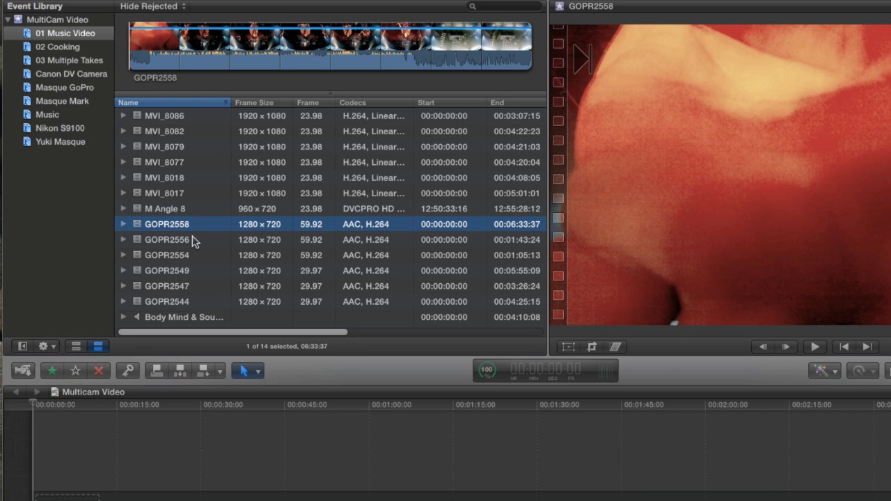
{"action": "left_click", "coordinate": [285, 238]}
{"action": "left_click", "coordinate": [287, 228]}
{"action": "left_click", "coordinate": [284, 243]}
{"action": "left_click", "coordinate": [284, 272]}
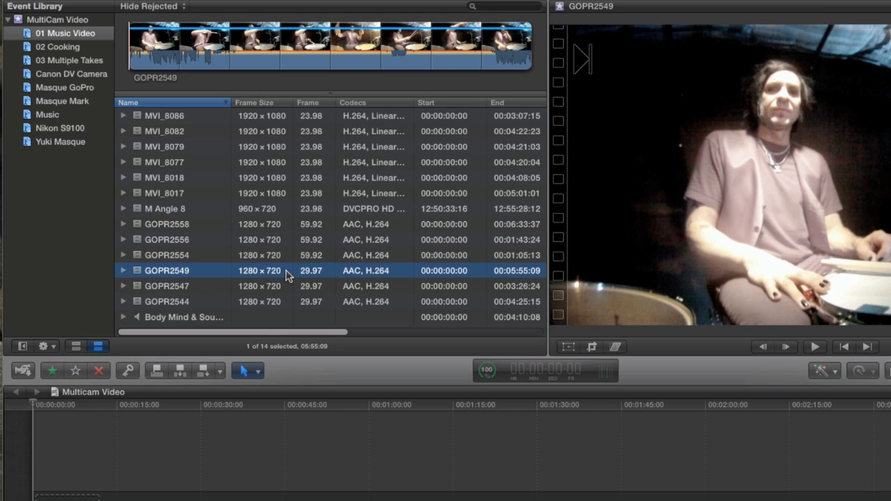
{"action": "left_click", "coordinate": [317, 227]}
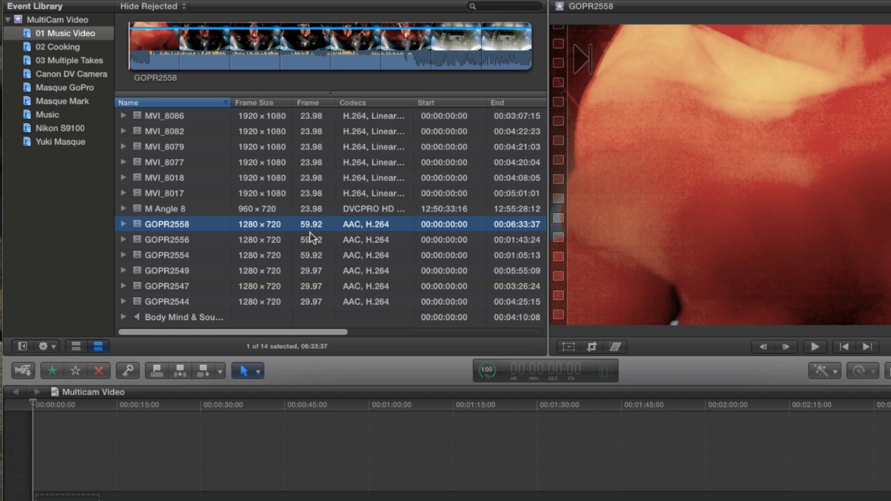
{"action": "left_click", "coordinate": [203, 318]}
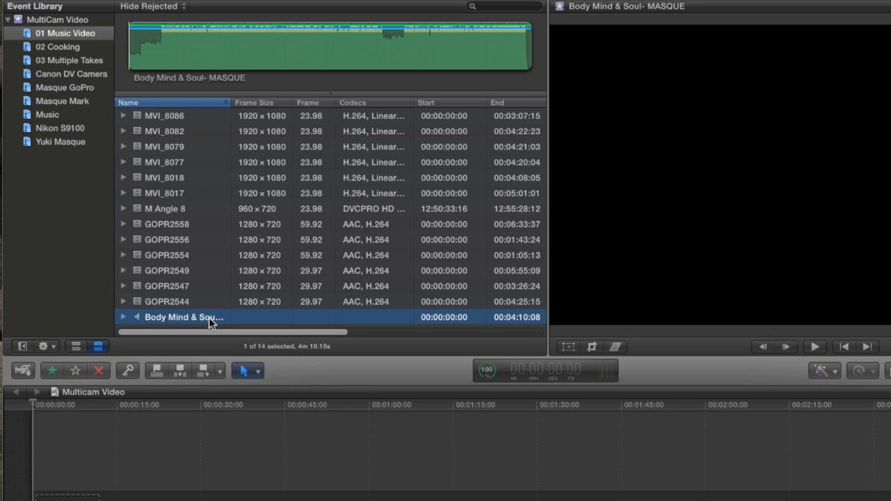
{"action": "left_click", "coordinate": [189, 190]}
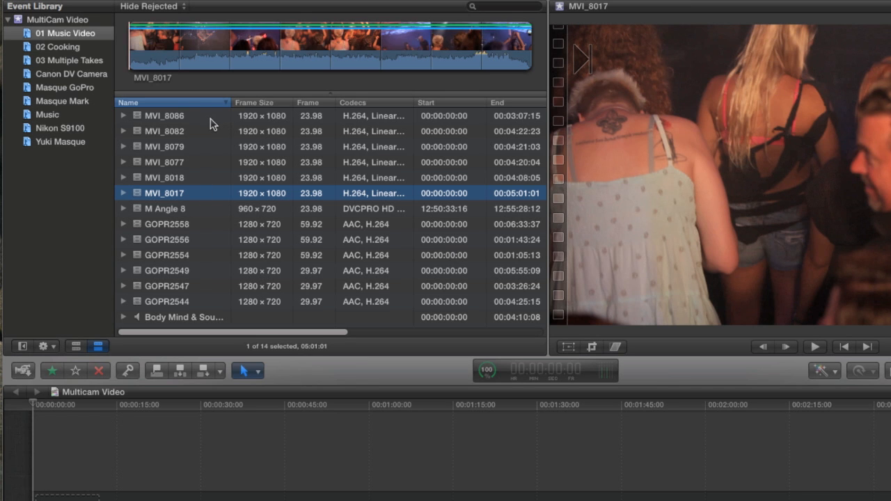
Step: Create a multicam clip named "music video" from all the clips in the 01 Music Video event, using audio for synchronization
{"action": "left_click", "coordinate": [210, 117]}
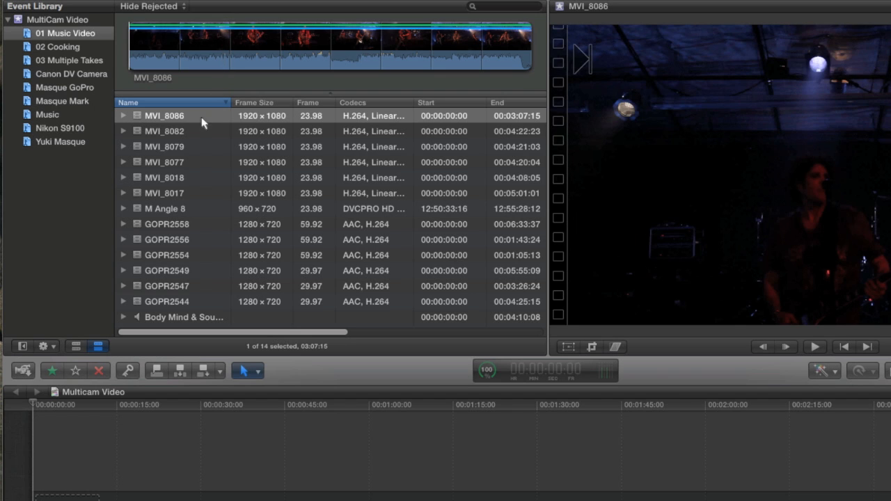
{"action": "left_click", "coordinate": [201, 120]}
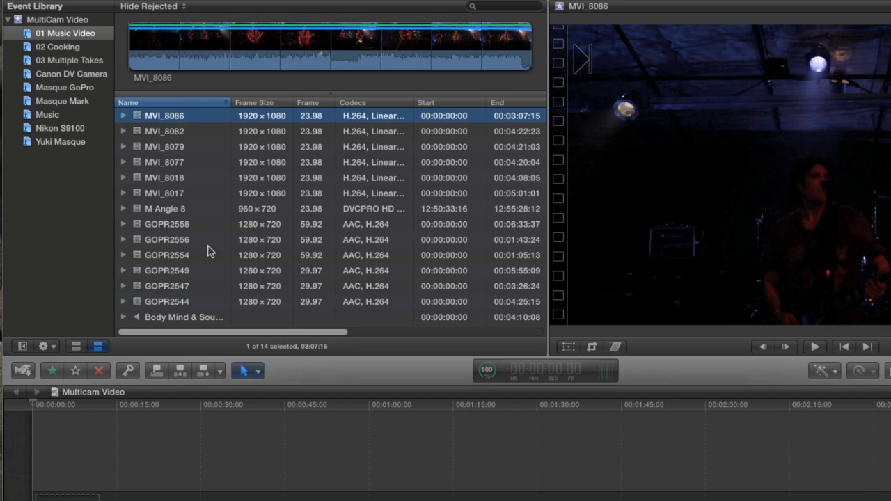
{"action": "left_click", "coordinate": [185, 319], "text": "shift"}
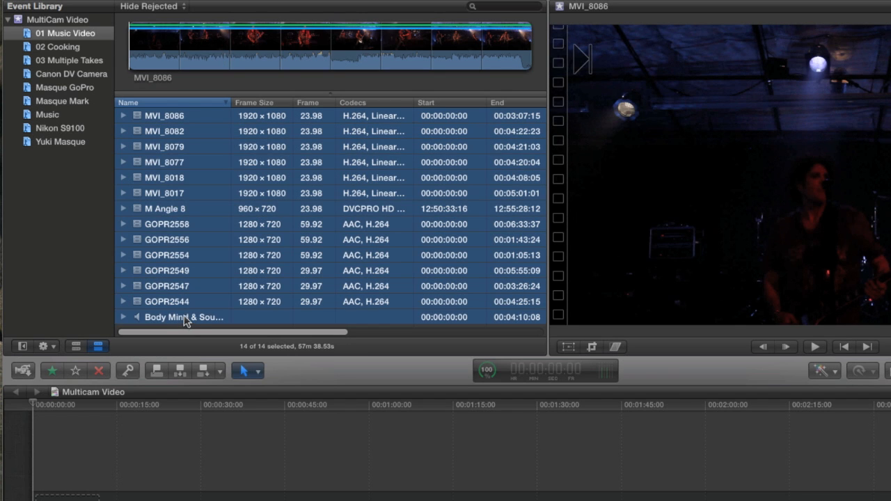
{"action": "right_click", "coordinate": [181, 119]}
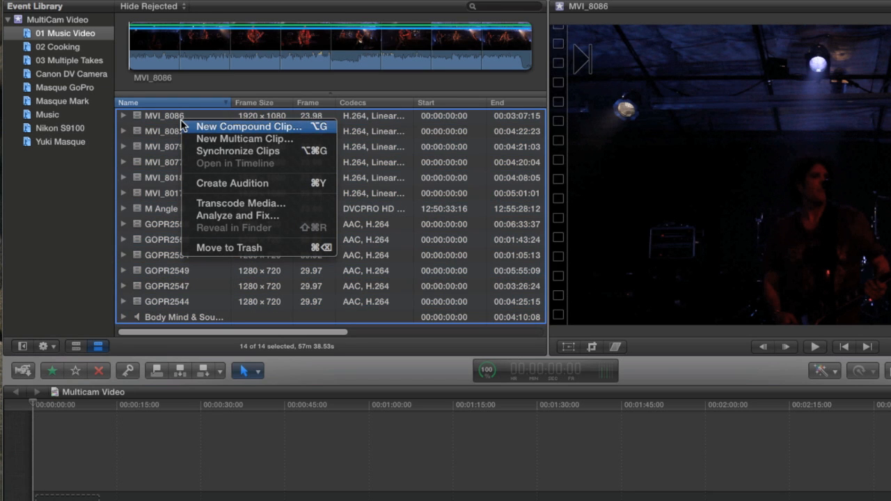
{"action": "left_click", "coordinate": [256, 141]}
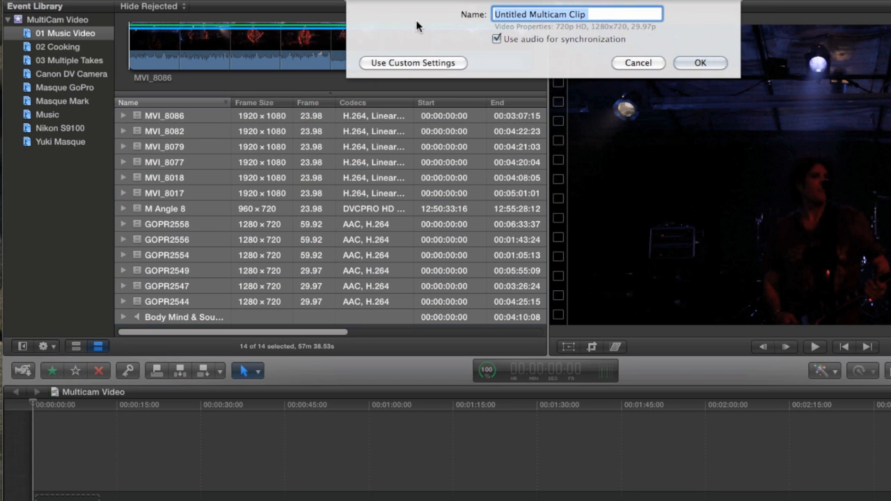
{"action": "type", "text": "music vid"}
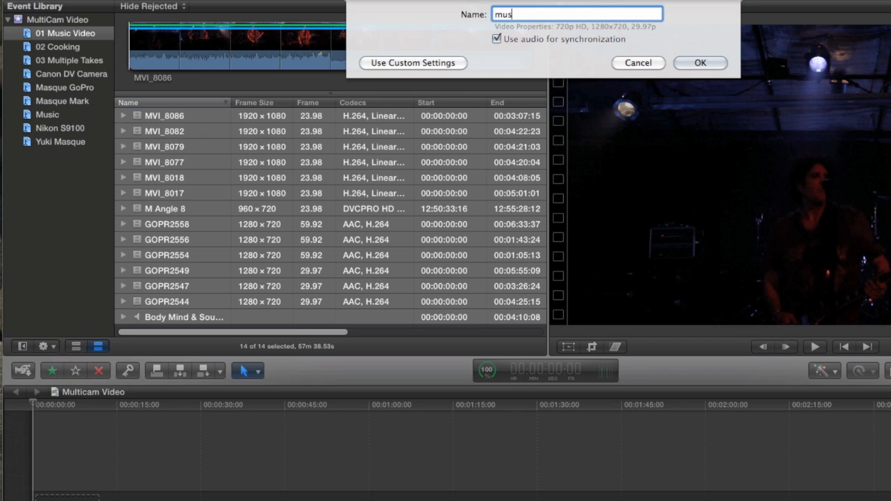
{"action": "type", "text": "eo"}
{"action": "left_click", "coordinate": [700, 63]}
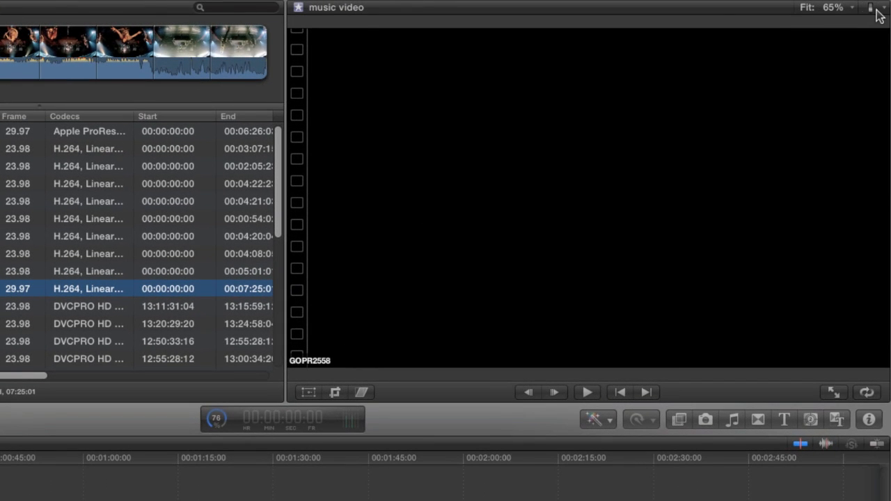
Step: Show the Angle Viewer for the music video multicam clip and hide the Event Library
{"action": "left_click", "coordinate": [874, 10]}
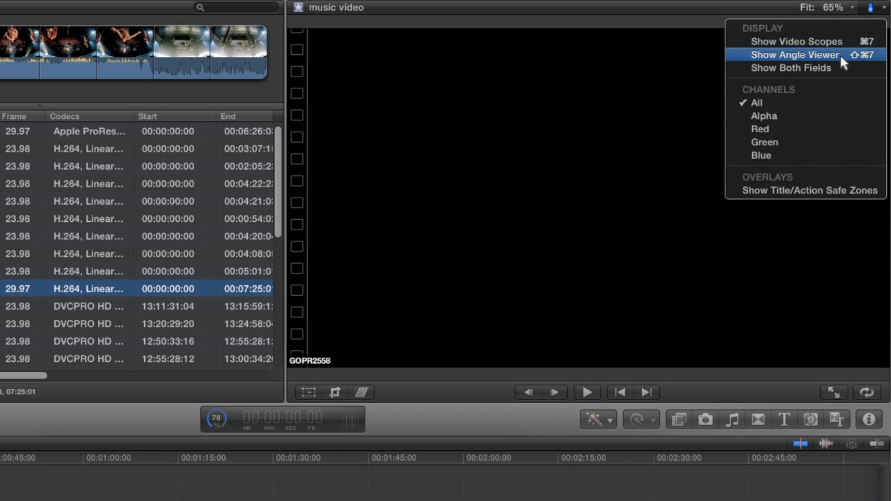
{"action": "left_click", "coordinate": [840, 54]}
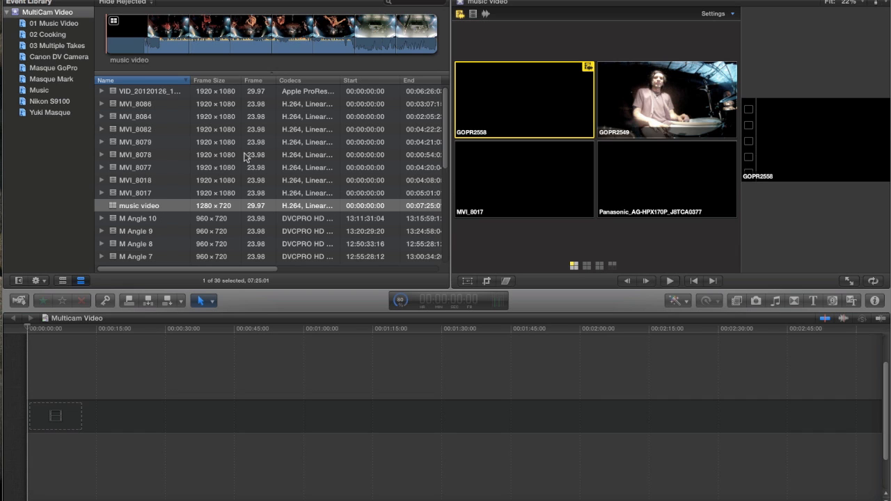
{"action": "left_click", "coordinate": [19, 281]}
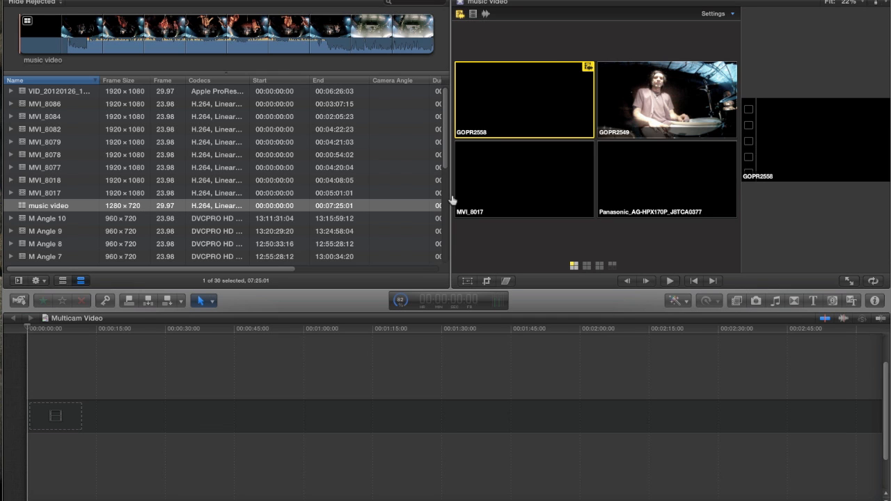
Step: Narrow the event browser and the Angle Viewer to enlarge the Viewer, and park the multicam clip at about 3:22
{"action": "left_click_drag", "start_coordinate": [451, 200], "coordinate": [216, 196]}
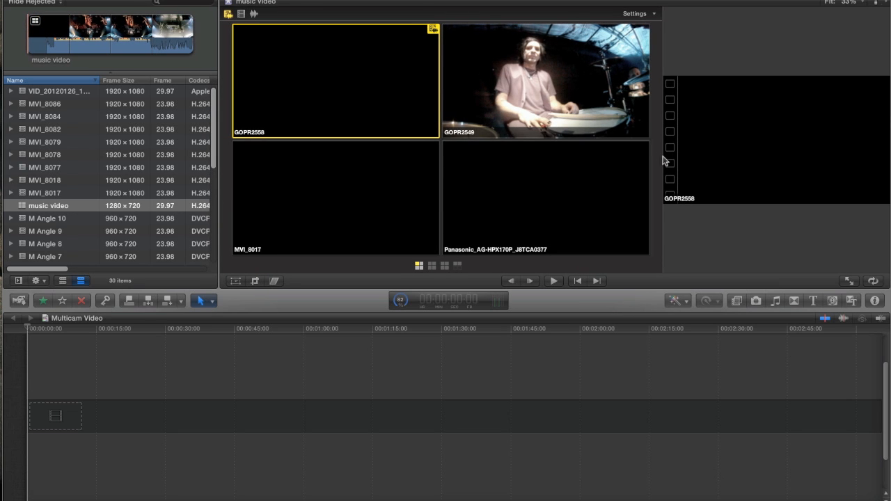
{"action": "left_click_drag", "start_coordinate": [663, 159], "coordinate": [558, 171]}
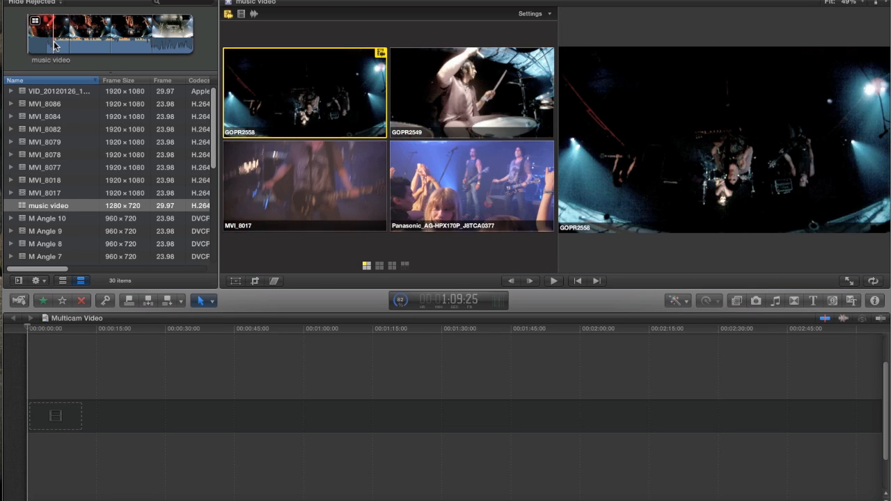
{"action": "left_click", "coordinate": [104, 39]}
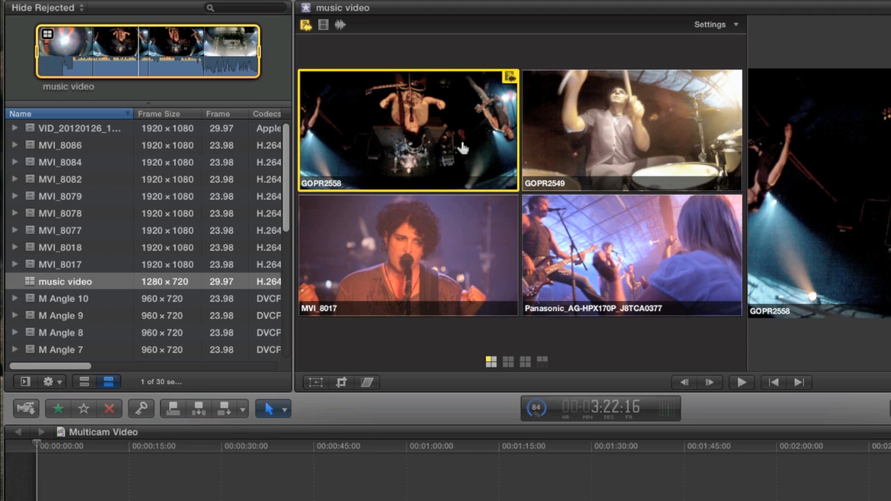
Step: Set the Angle Viewer to display 9 angles and check the second bank of angles before returning to the first
{"action": "left_click", "coordinate": [737, 28]}
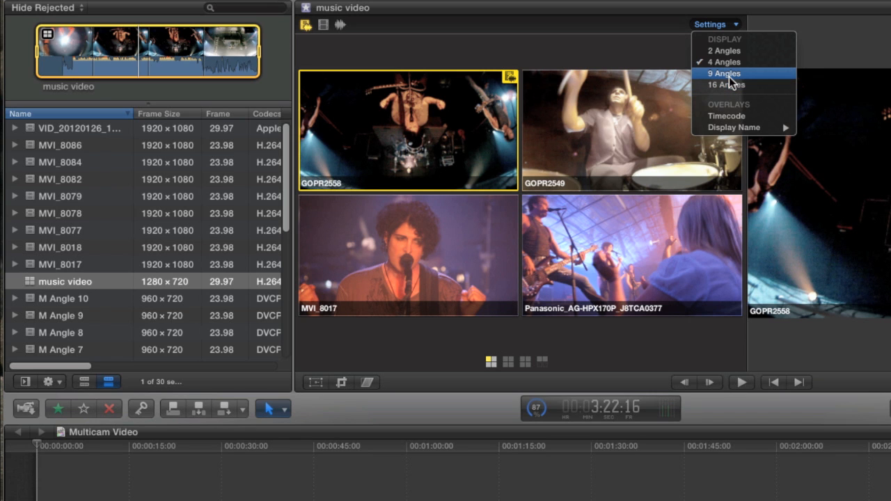
{"action": "left_click", "coordinate": [729, 75]}
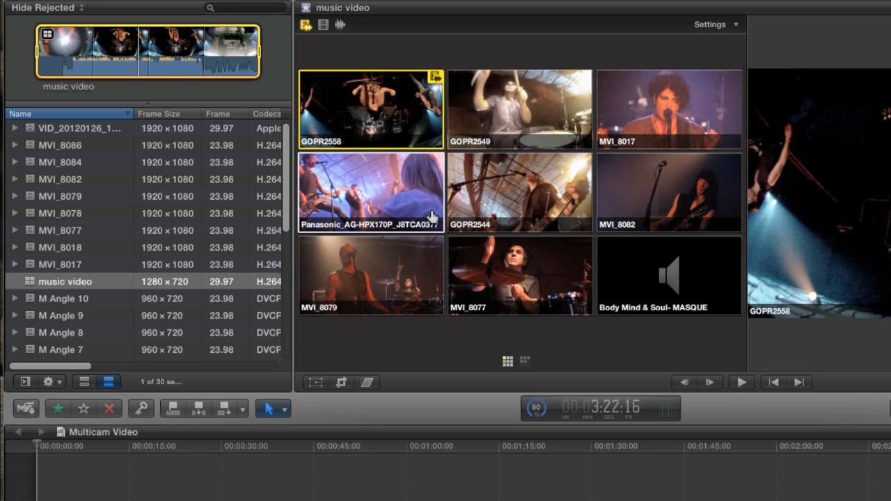
{"action": "left_click", "coordinate": [525, 363]}
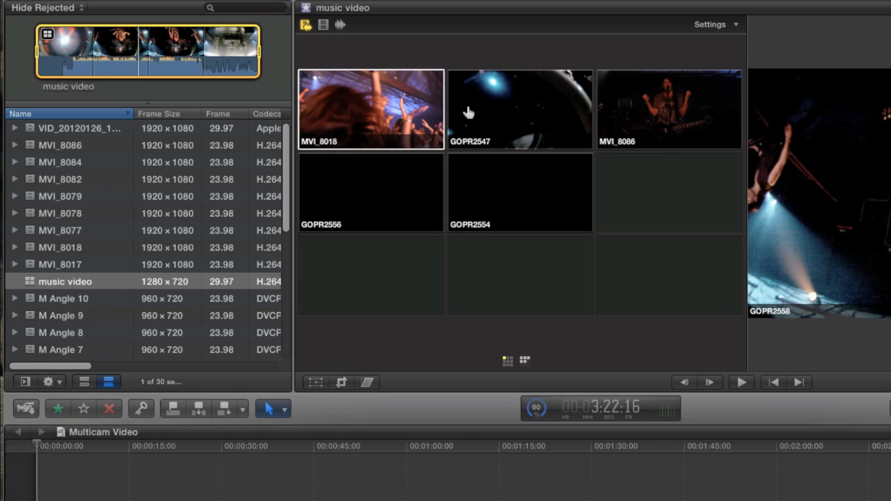
{"action": "left_click", "coordinate": [507, 362]}
Step: Set the Angle Viewer to display 16 angles, and switch it back to 4 angles
{"action": "left_click", "coordinate": [712, 24]}
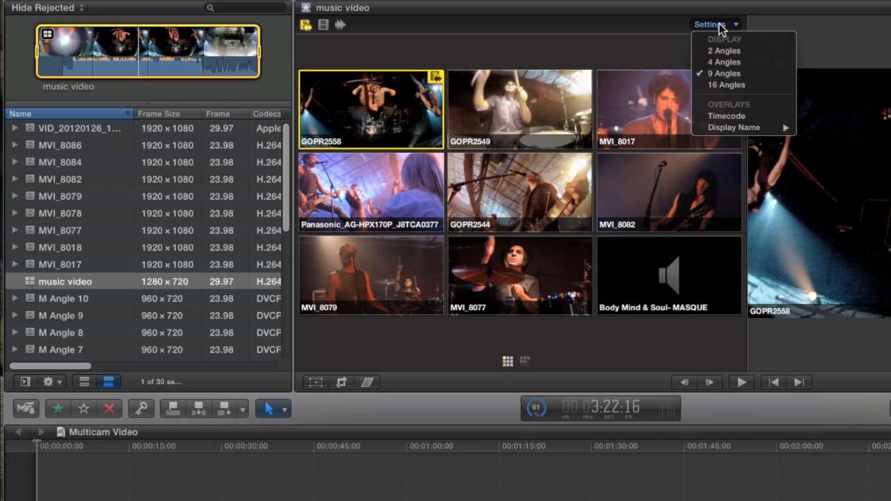
{"action": "left_click", "coordinate": [724, 85]}
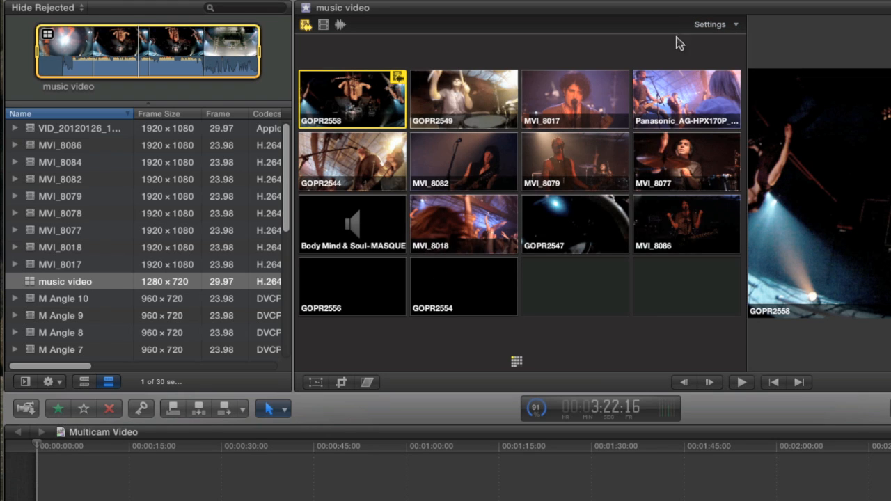
{"action": "left_click", "coordinate": [724, 25]}
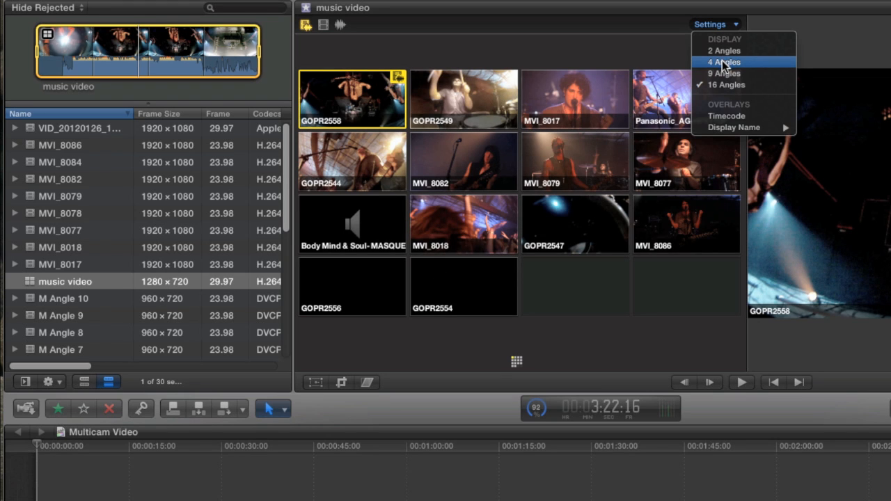
{"action": "left_click", "coordinate": [724, 62]}
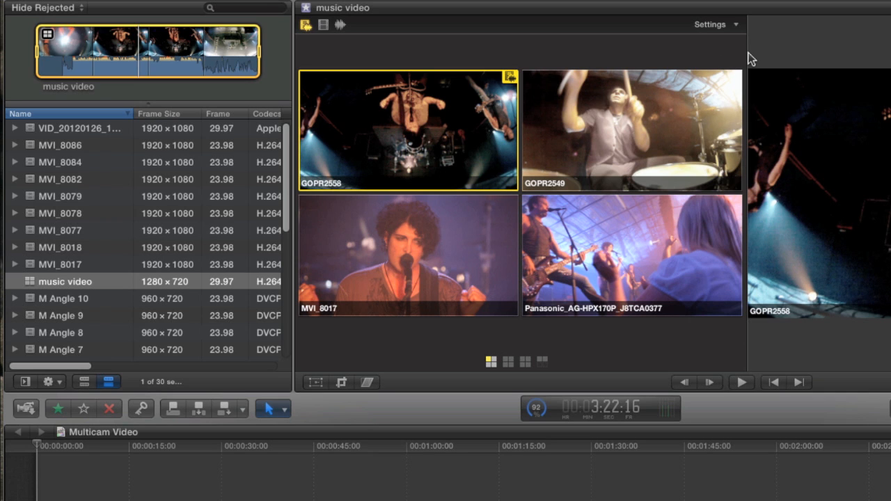
{"action": "left_click", "coordinate": [717, 25]}
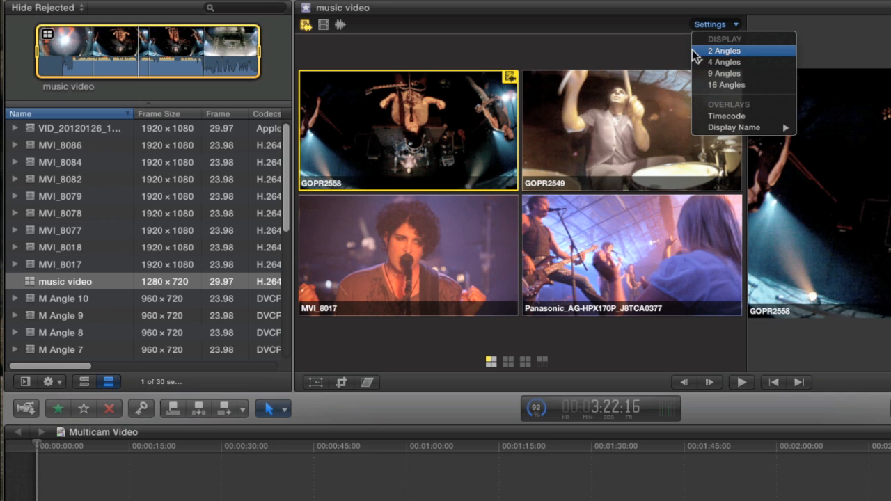
{"action": "left_click", "coordinate": [631, 50]}
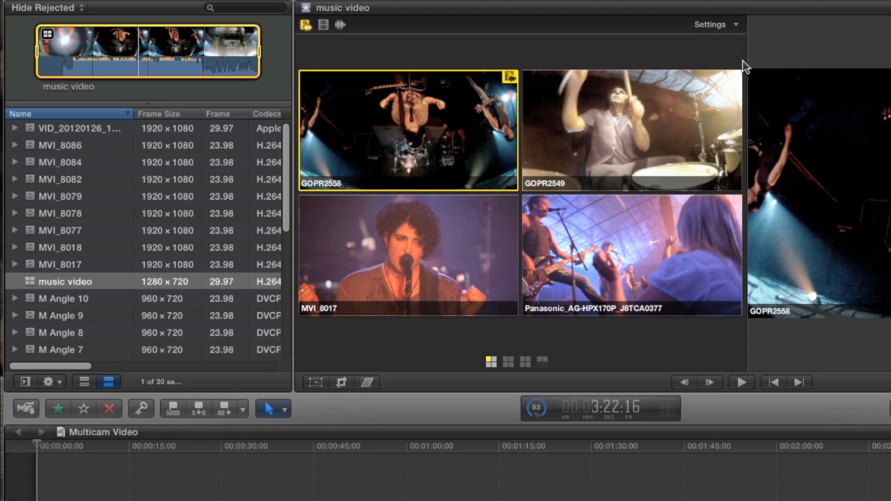
Step: Narrow the Angle Viewer to a single column of four angles and look through each angle bank, ending on the first
{"action": "left_click_drag", "start_coordinate": [737, 60], "coordinate": [495, 104]}
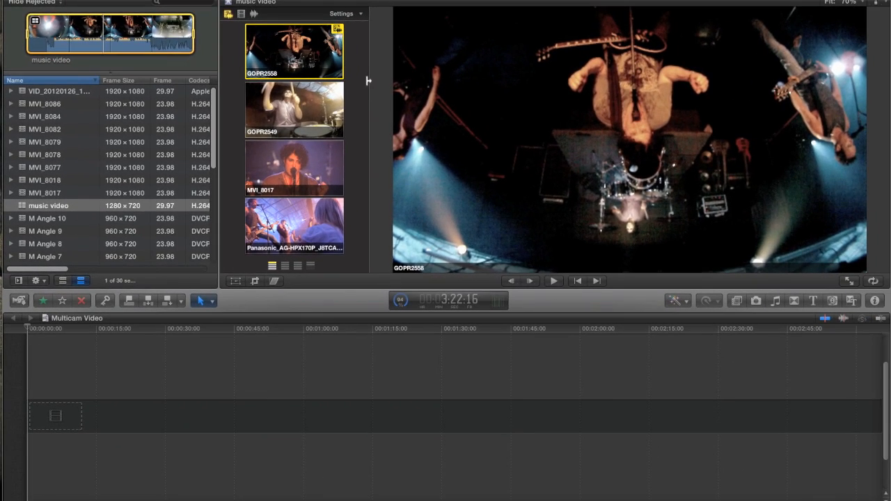
{"action": "left_click_drag", "start_coordinate": [368, 81], "coordinate": [376, 81]}
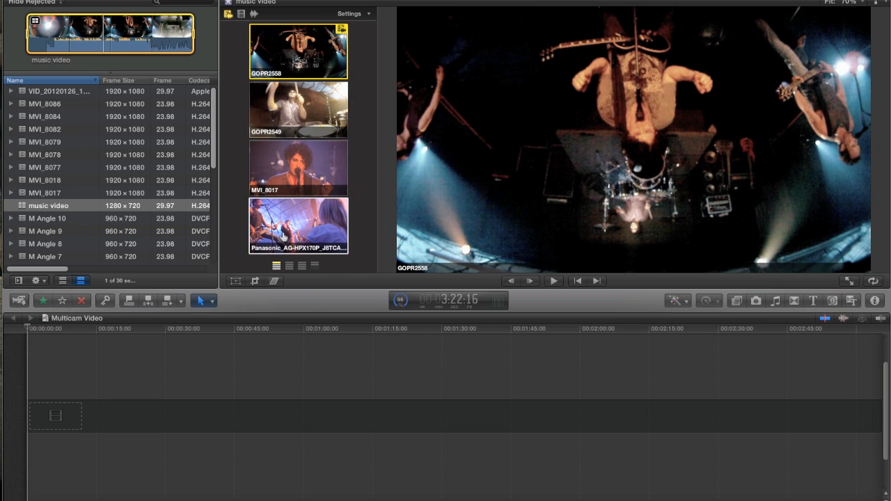
{"action": "left_click", "coordinate": [289, 268]}
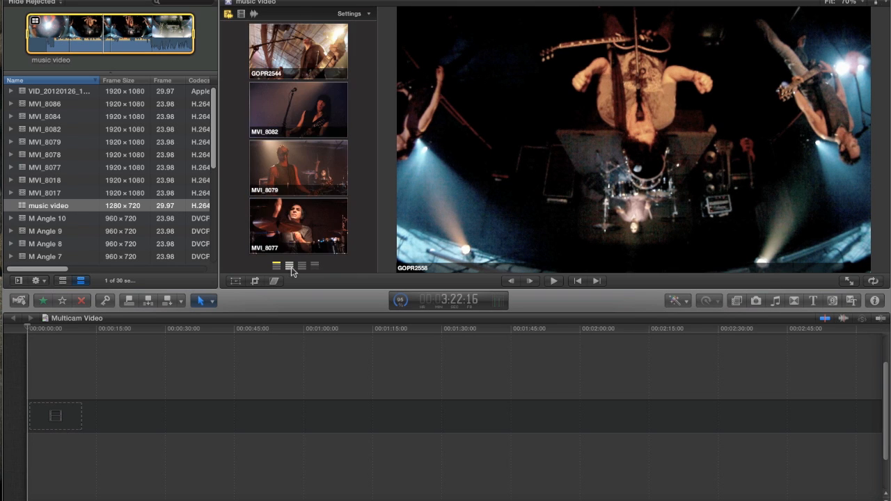
{"action": "left_click", "coordinate": [302, 267]}
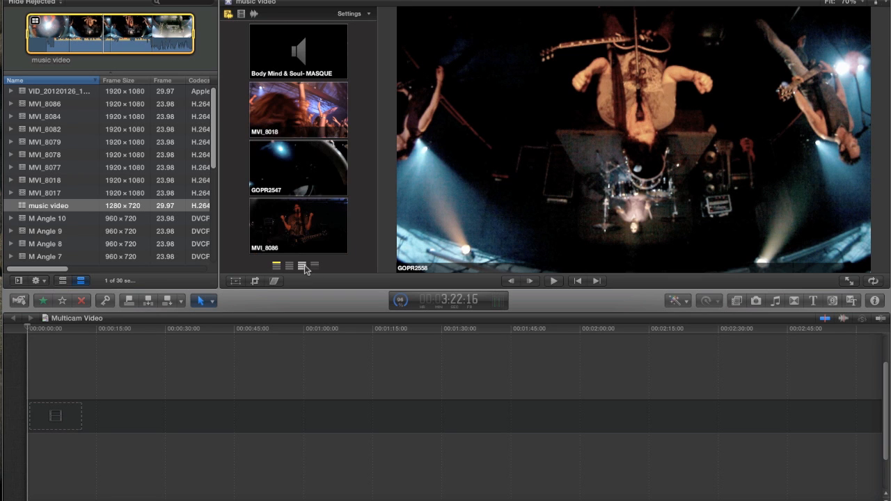
{"action": "left_click", "coordinate": [314, 267]}
{"action": "left_click", "coordinate": [276, 266]}
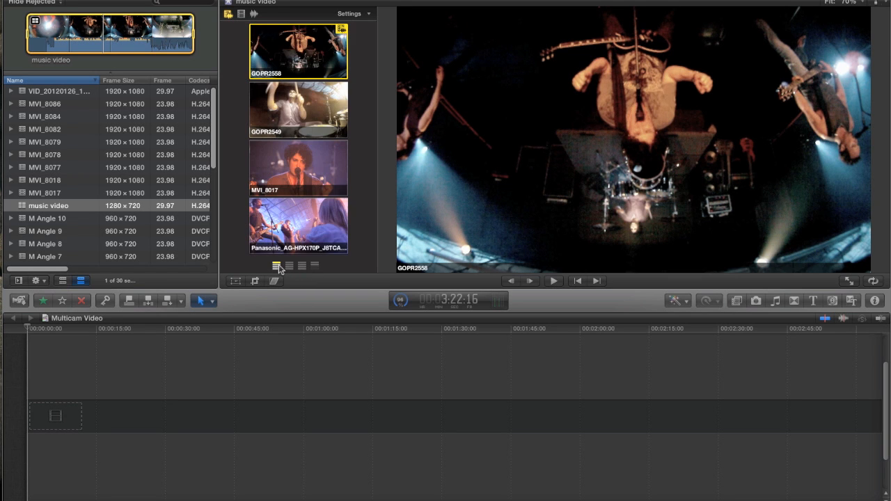
Step: Widen the Angle Viewer until the four angles form a two-by-two grid
{"action": "left_click_drag", "start_coordinate": [375, 217], "coordinate": [537, 215]}
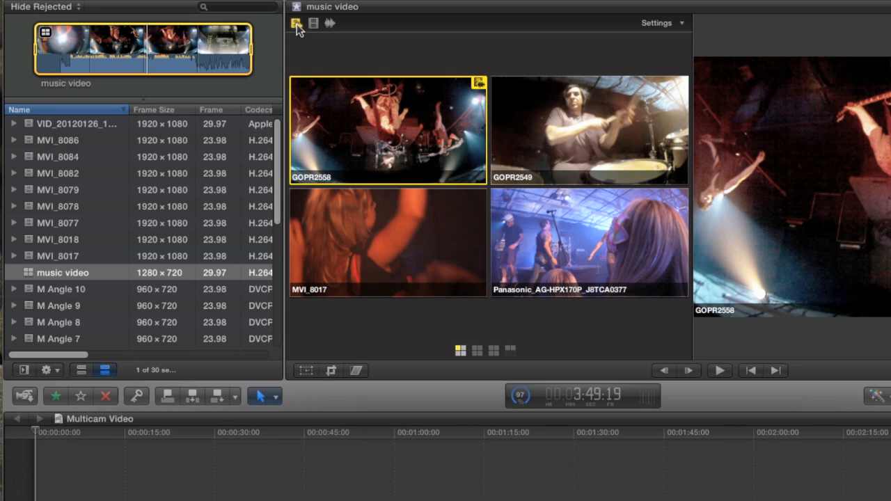
Step: Switch video and audio together through the GOPR2549, MVI_8017 and Panasonic angles, returning to GOPR2558
{"action": "left_click", "coordinate": [549, 130]}
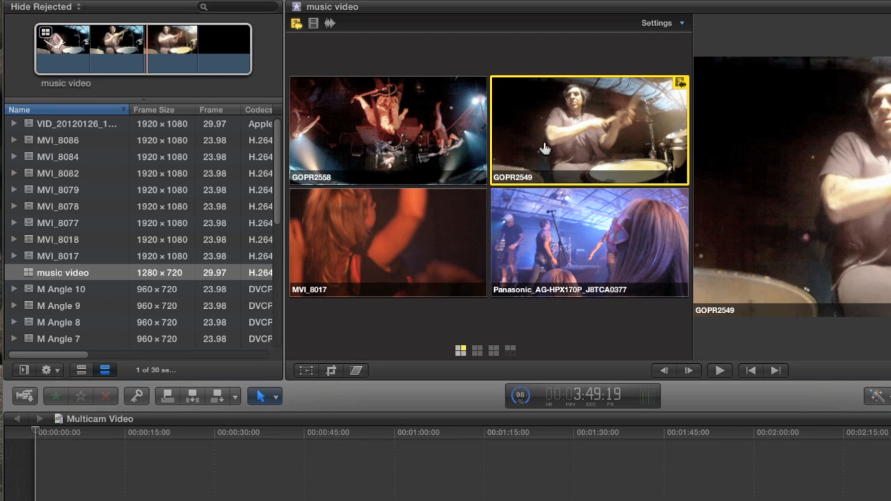
{"action": "left_click", "coordinate": [450, 233]}
{"action": "left_click", "coordinate": [550, 237]}
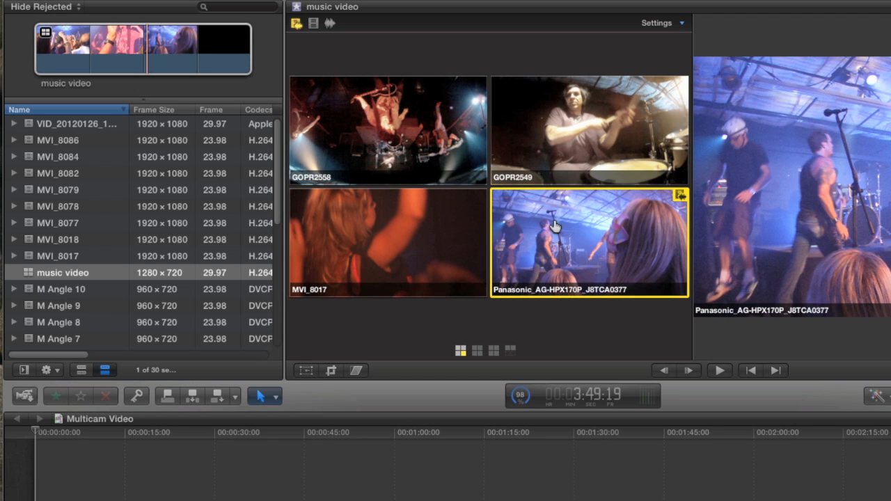
{"action": "left_click", "coordinate": [408, 161]}
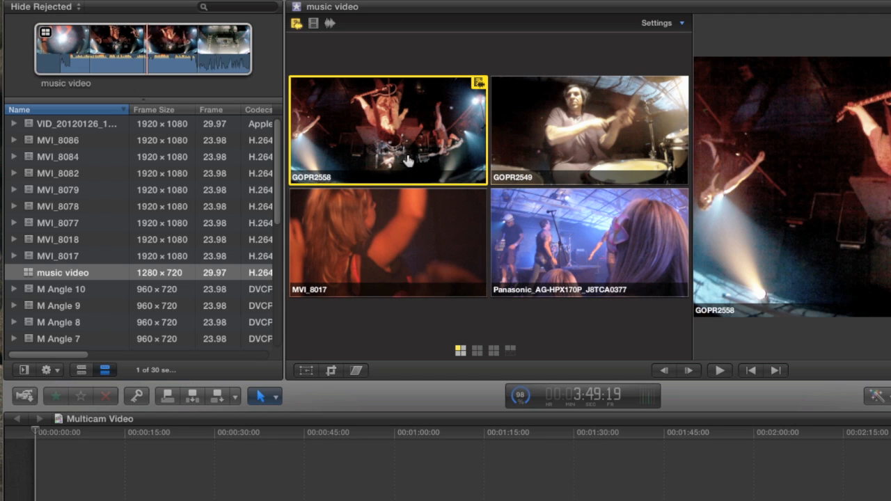
Step: Enable video-only switching and cut the picture through GOPR2549, the Panasonic angle and MVI_8017, ending on GOPR2549
{"action": "left_click", "coordinate": [314, 24]}
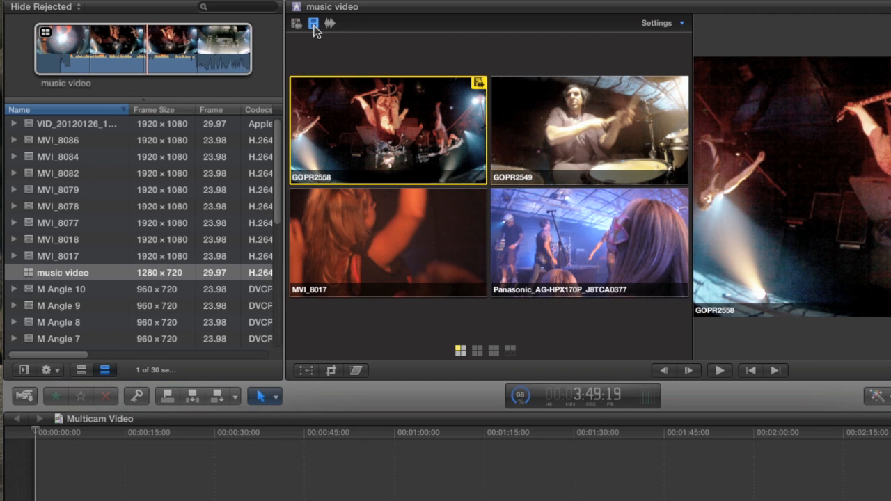
{"action": "left_click", "coordinate": [564, 110]}
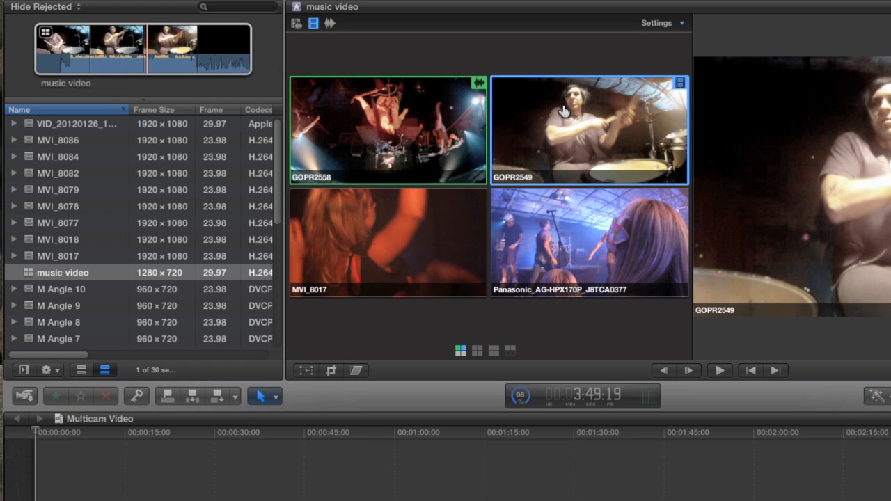
{"action": "left_click", "coordinate": [578, 239]}
{"action": "left_click", "coordinate": [426, 238]}
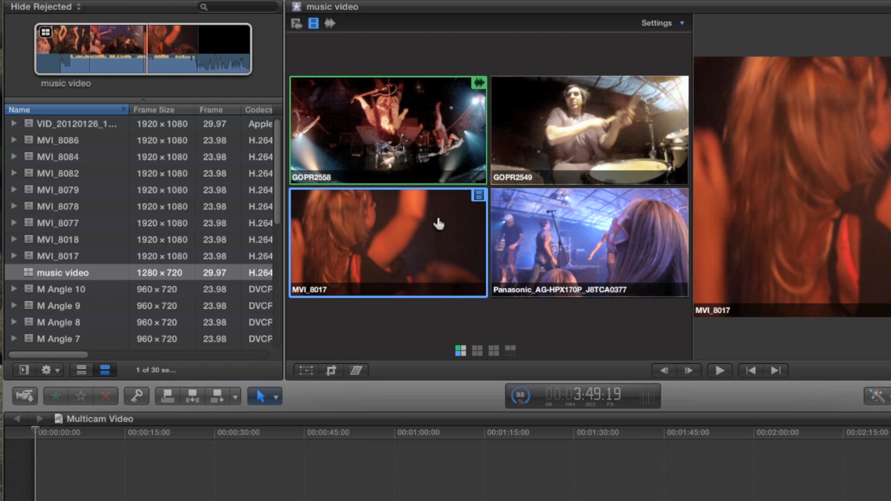
{"action": "left_click", "coordinate": [547, 139]}
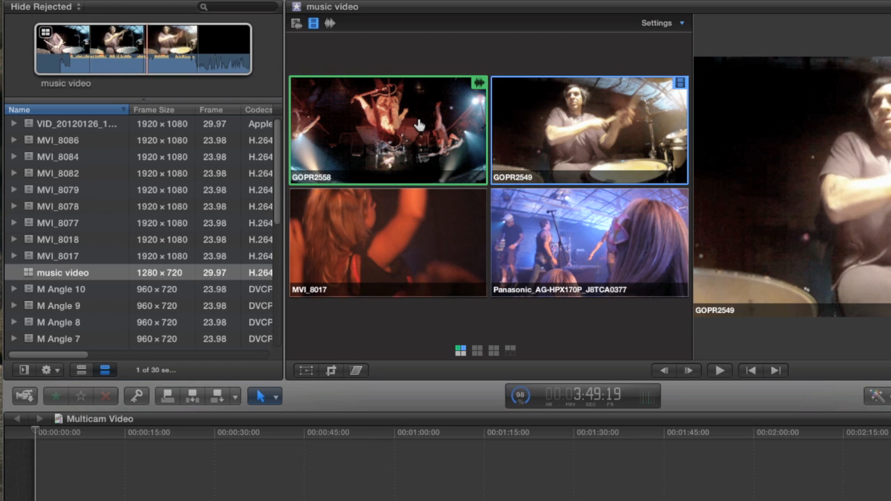
Step: Enable audio-only switching and move the active audio among the four displayed angles, ending on GOPR2558
{"action": "left_click", "coordinate": [330, 23]}
{"action": "left_click", "coordinate": [585, 160]}
{"action": "left_click", "coordinate": [582, 216]}
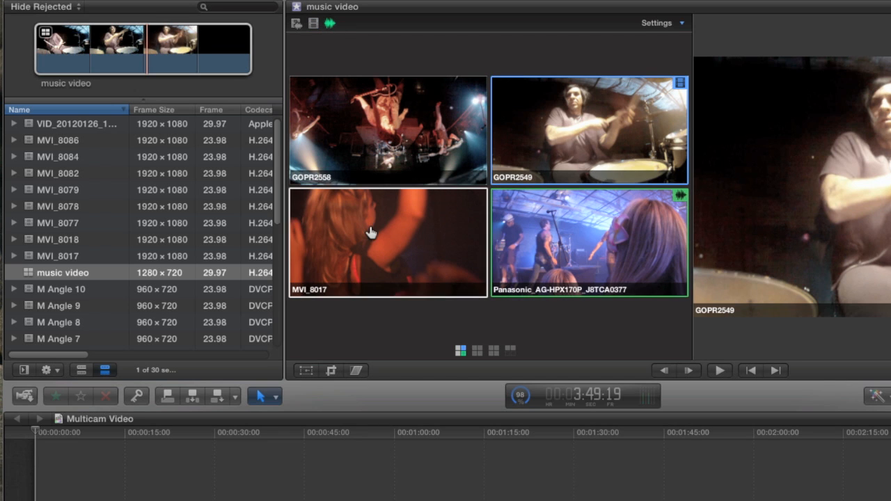
{"action": "left_click", "coordinate": [369, 229]}
{"action": "left_click", "coordinate": [376, 139]}
{"action": "left_click", "coordinate": [379, 245]}
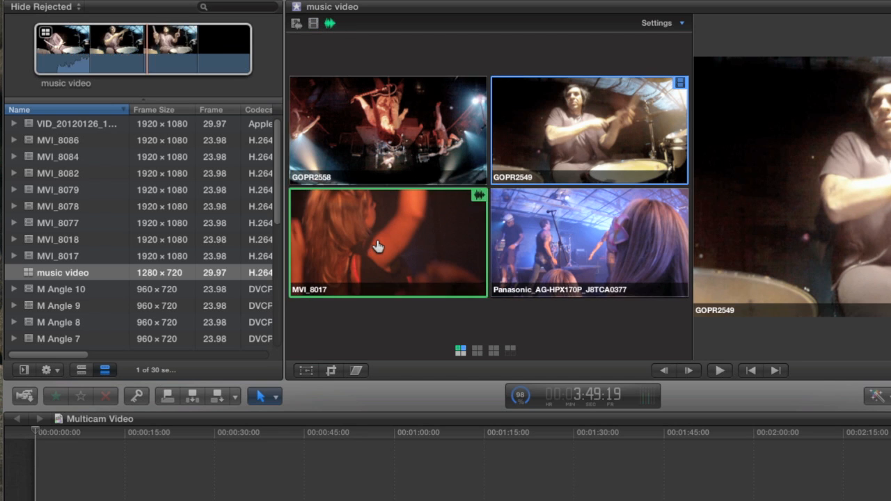
{"action": "left_click", "coordinate": [415, 139]}
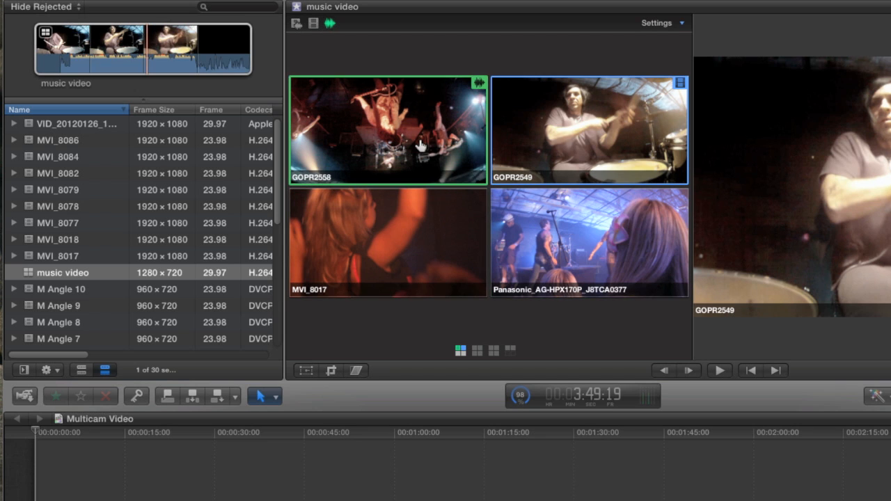
Step: Make GOPR2558 active for both video and audio, and open the music video multicam clip in the Angle Editor
{"action": "left_click", "coordinate": [299, 24]}
{"action": "left_click", "coordinate": [352, 141]}
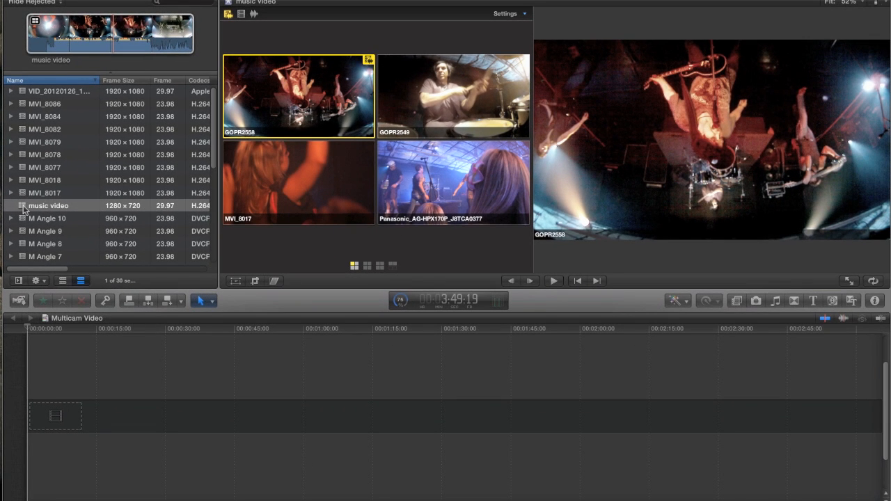
{"action": "double_click", "coordinate": [23, 206]}
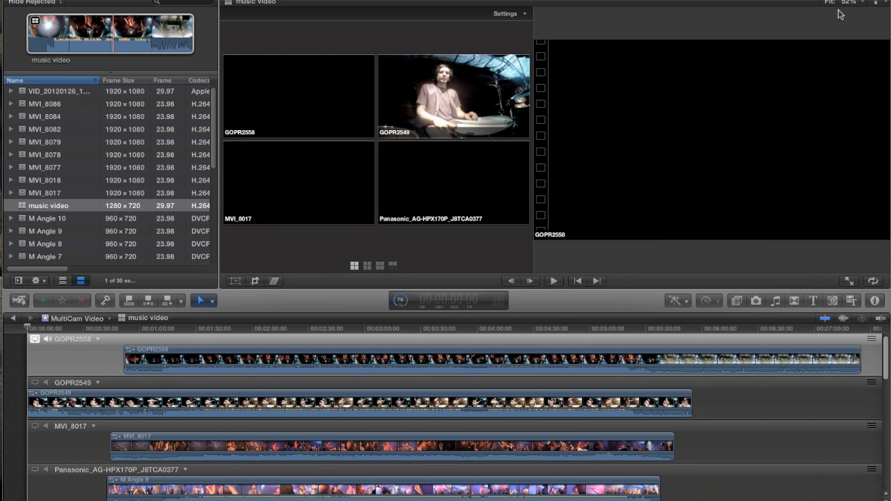
Step: Hide the Angle Viewer and enlarge the timeline area so more angles fit in the Angle Editor
{"action": "left_click", "coordinate": [877, 3]}
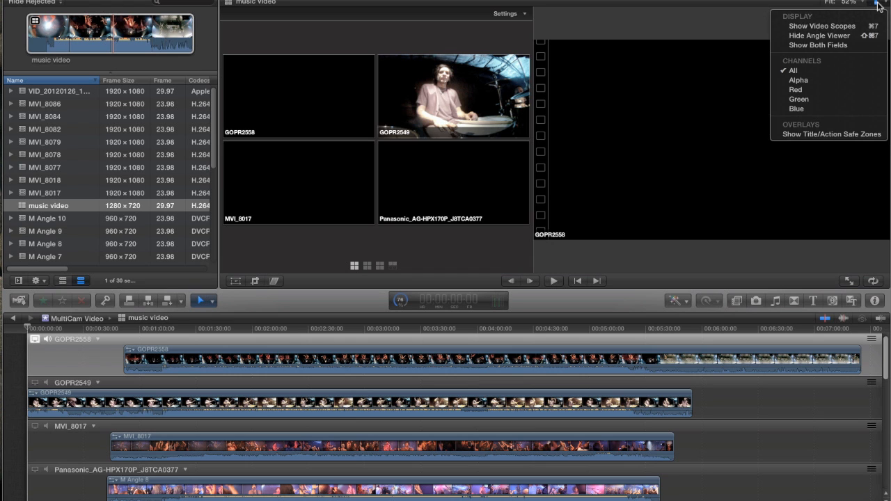
{"action": "left_click", "coordinate": [855, 35]}
{"action": "left_click_drag", "start_coordinate": [348, 289], "coordinate": [352, 156]}
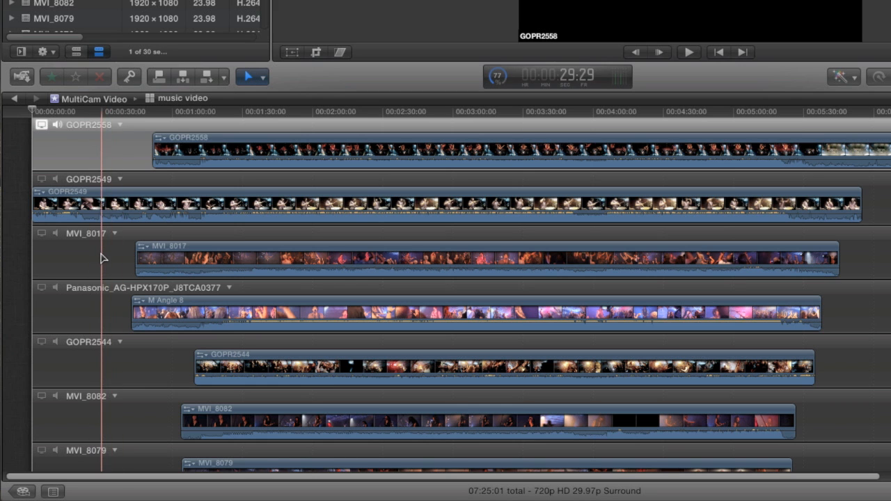
Step: Look through all the synchronized angles in the Angle Editor down to GOPR2554 and back to GOPR2558
{"action": "scroll", "coordinate": [101, 259], "scroll_direction": "down", "scroll_amount": 5}
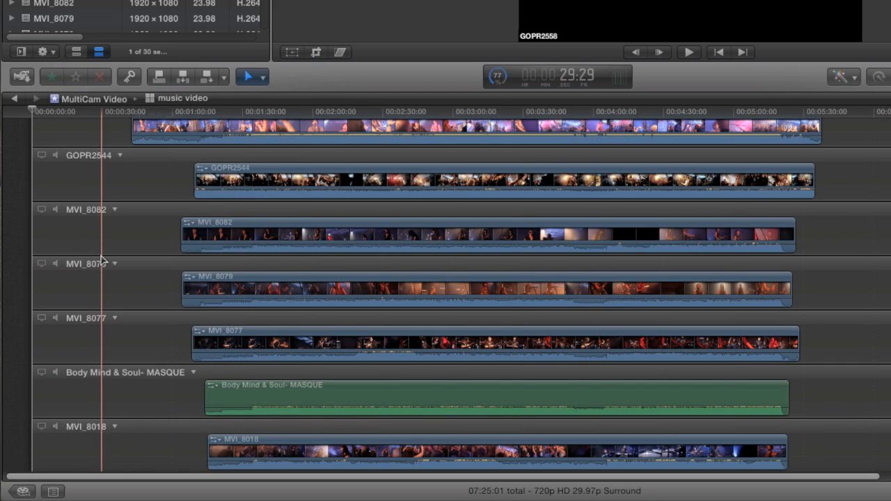
{"action": "scroll", "coordinate": [101, 260], "scroll_direction": "down", "scroll_amount": 6}
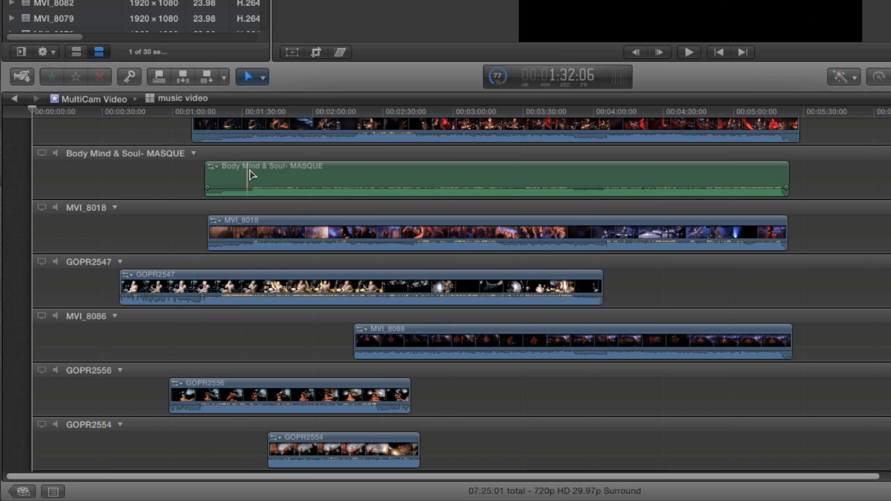
{"action": "scroll", "coordinate": [160, 195], "scroll_direction": "up", "scroll_amount": 4}
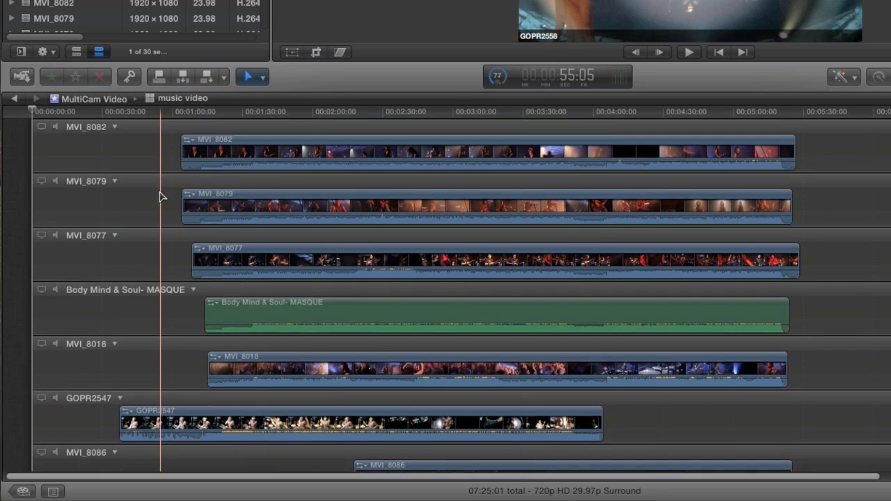
{"action": "scroll", "coordinate": [161, 197], "scroll_direction": "up", "scroll_amount": 7}
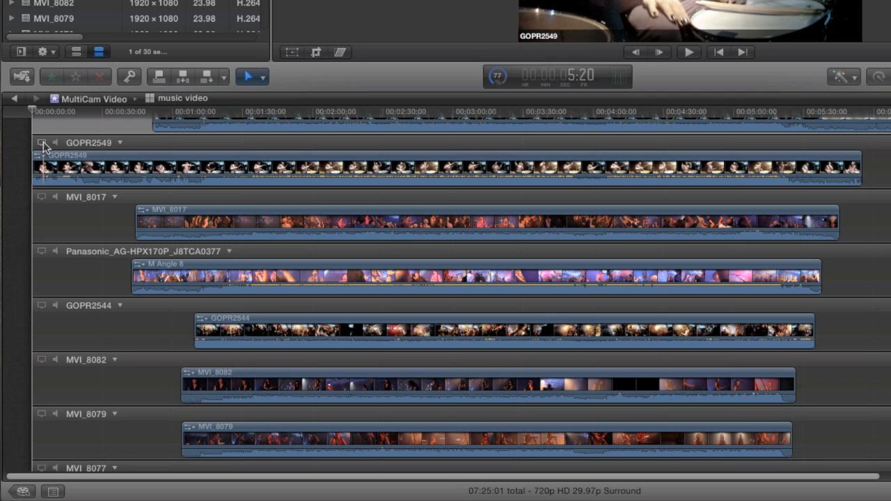
{"action": "scroll", "coordinate": [49, 147], "scroll_direction": "up", "scroll_amount": 1}
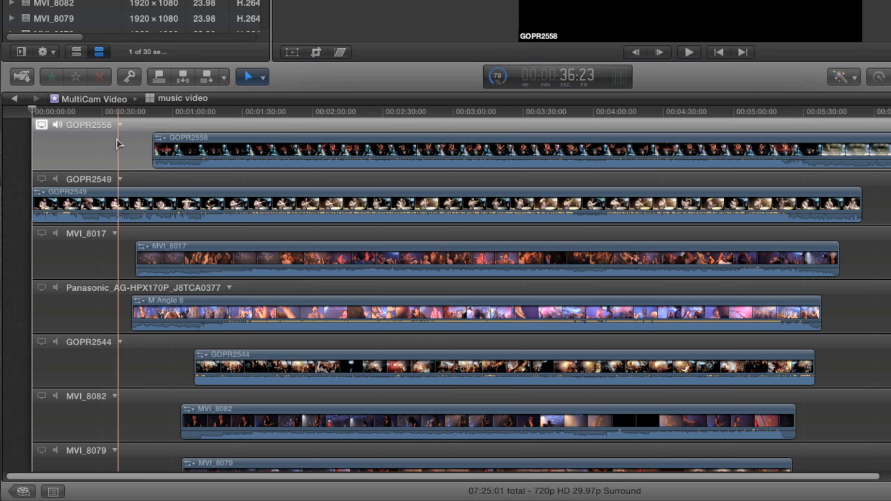
Step: Switch the monitoring angle through GOPR2549 and MVI_8017 to the Panasonic angle, and place the playhead at about 1:31
{"action": "left_click", "coordinate": [41, 179]}
{"action": "left_click", "coordinate": [41, 233]}
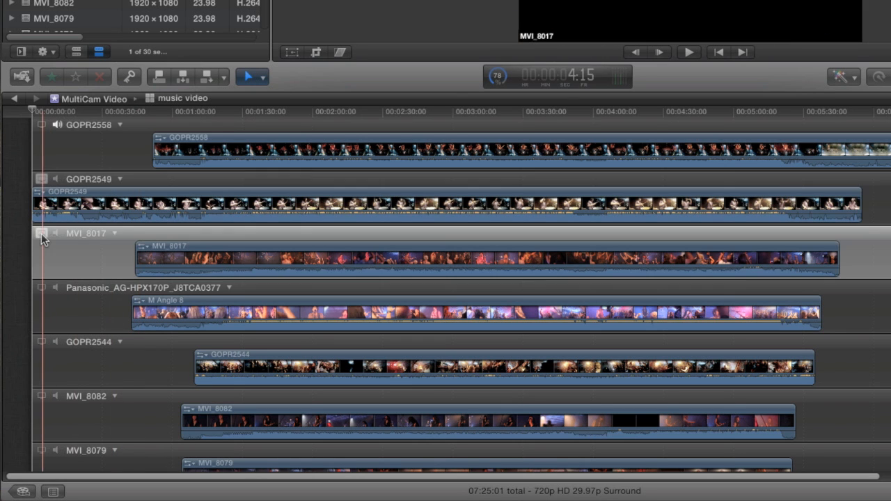
{"action": "left_click", "coordinate": [42, 286]}
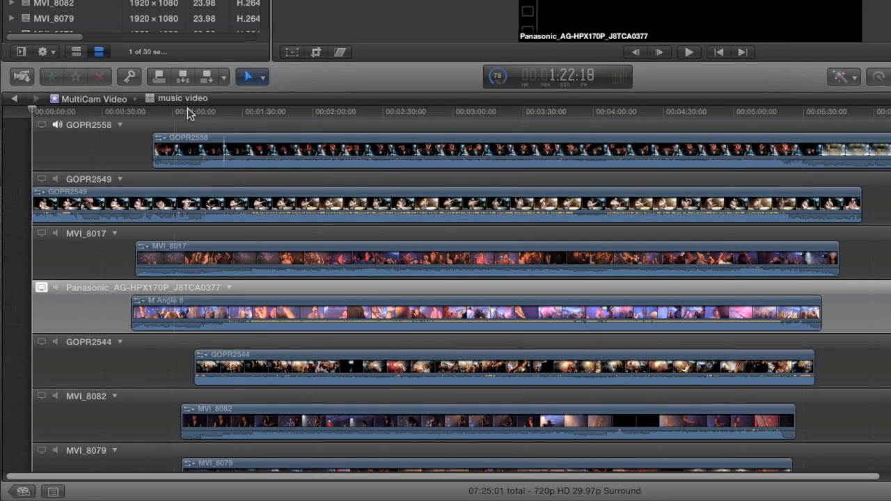
{"action": "left_click", "coordinate": [245, 111]}
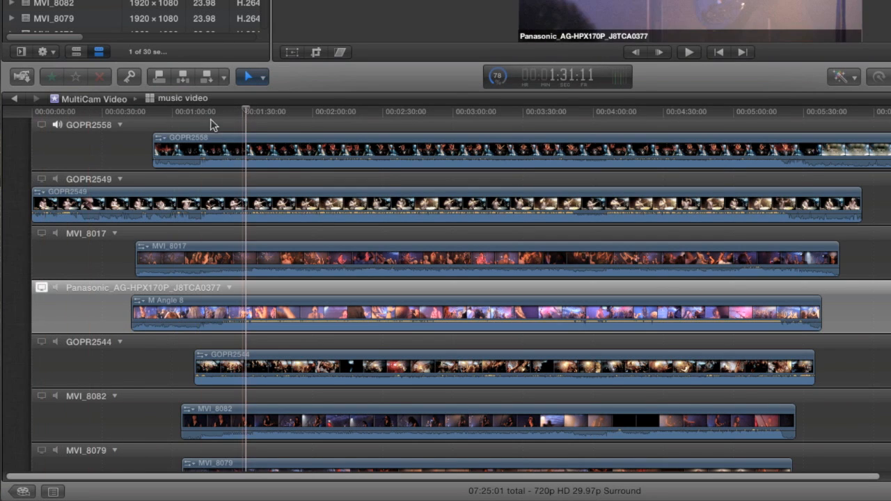
Step: Turn on audio monitoring for GOPR2549, MVI_8017 and the Panasonic angle alongside GOPR2558, and briefly play the combined audio
{"action": "left_click", "coordinate": [56, 126]}
{"action": "left_click", "coordinate": [56, 178]}
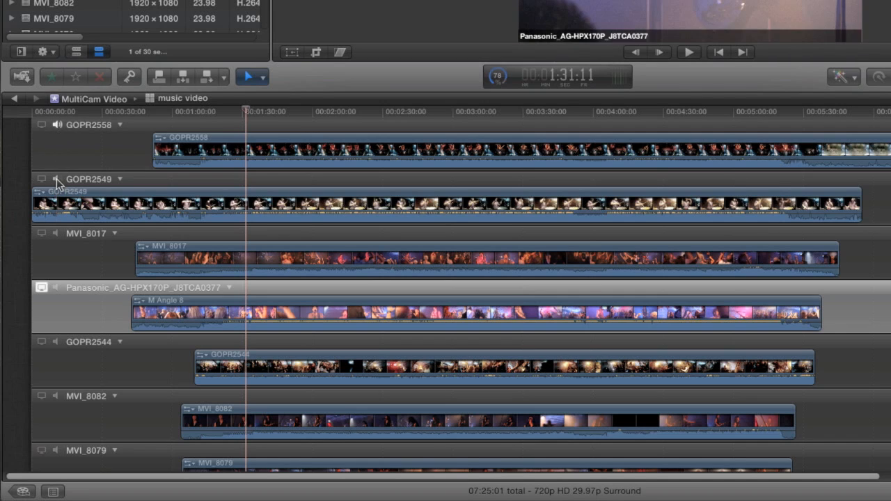
{"action": "left_click", "coordinate": [56, 233]}
{"action": "left_click", "coordinate": [56, 289]}
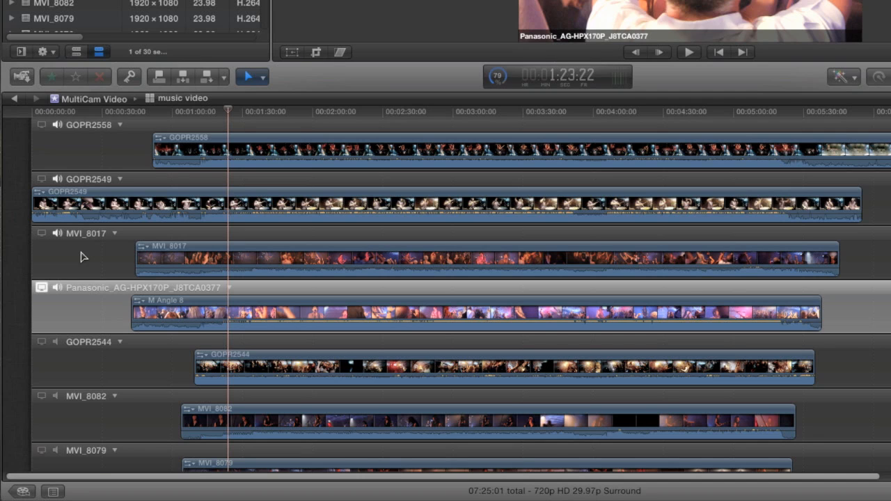
{"action": "key", "text": "space"}
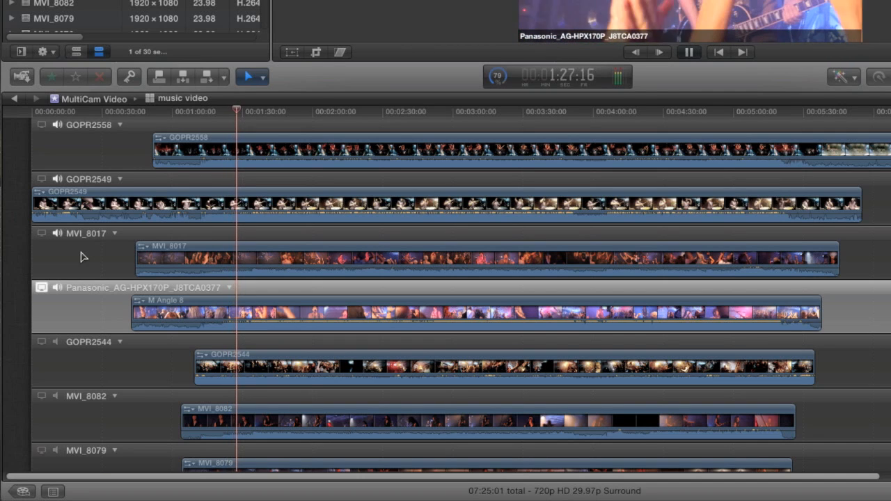
{"action": "key", "text": "space"}
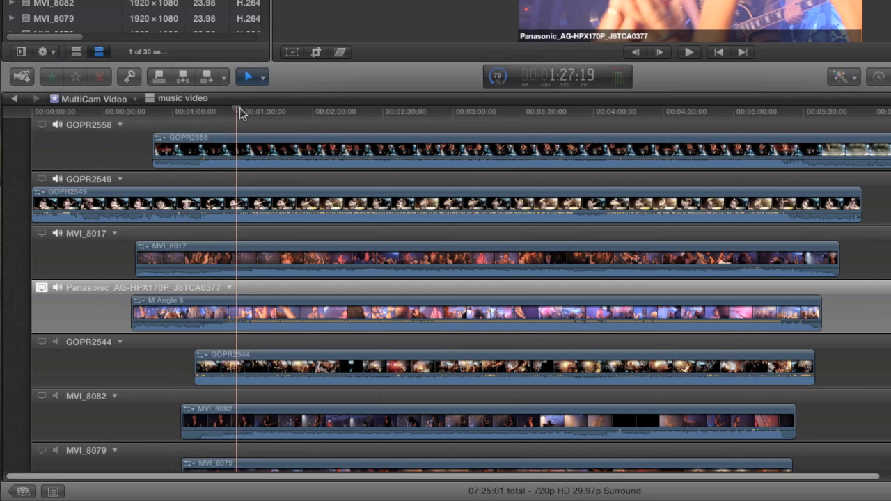
Step: Turn off audio monitoring for the Panasonic, MVI_8017 and GOPR2549 angles, and make GOPR2558 the monitoring angle
{"action": "left_click", "coordinate": [217, 111]}
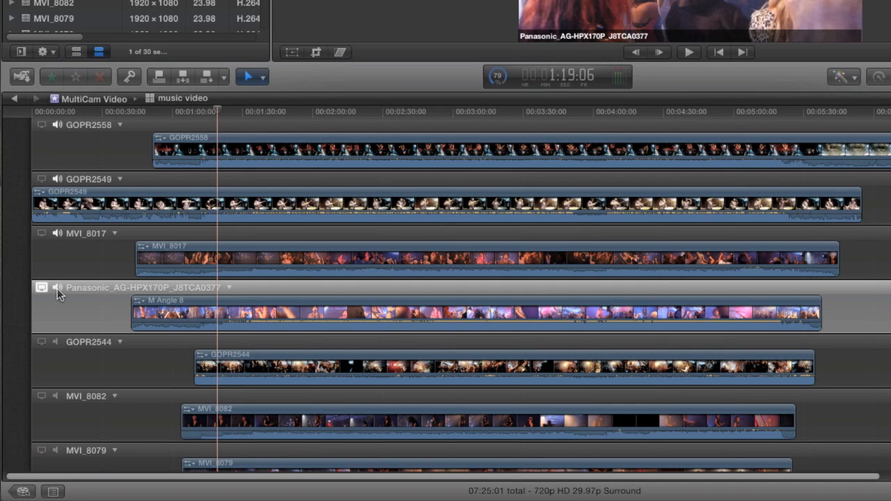
{"action": "left_click", "coordinate": [57, 288]}
{"action": "left_click", "coordinate": [58, 234]}
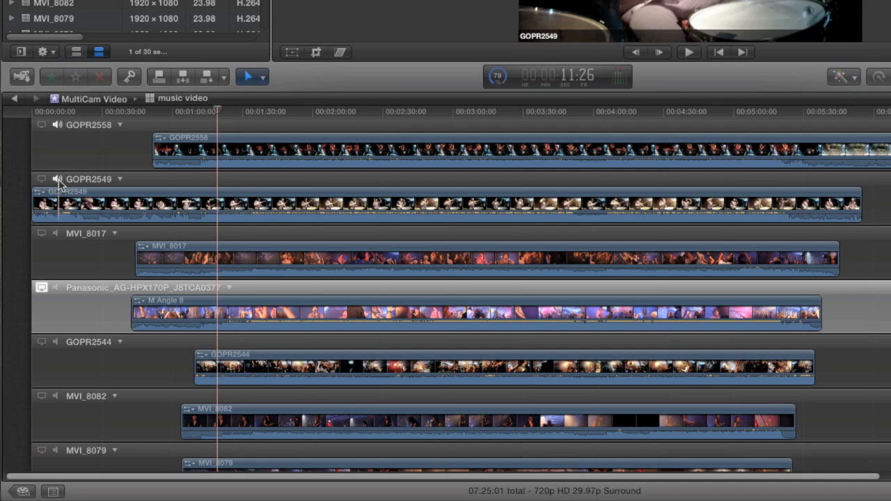
{"action": "left_click", "coordinate": [59, 181]}
{"action": "left_click", "coordinate": [41, 126]}
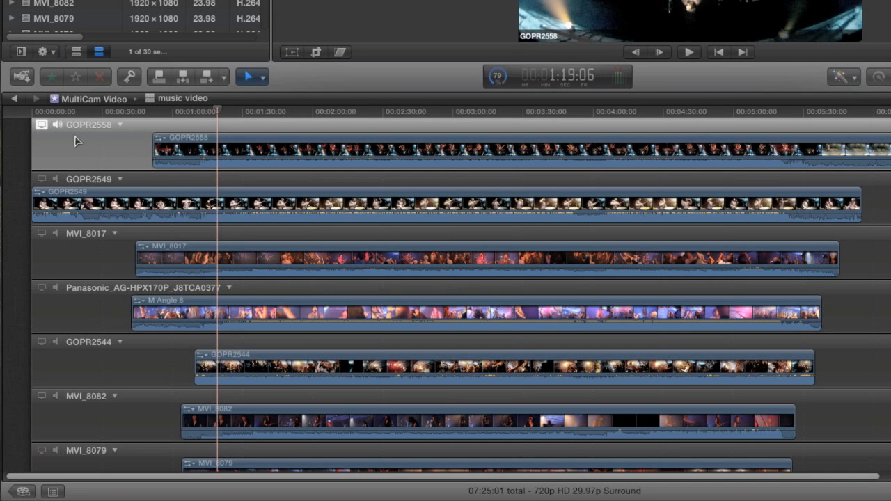
Step: Shift the GOPR2549 clip about 10 seconds later within its angle
{"action": "scroll", "coordinate": [115, 279], "scroll_direction": "down", "scroll_amount": 6}
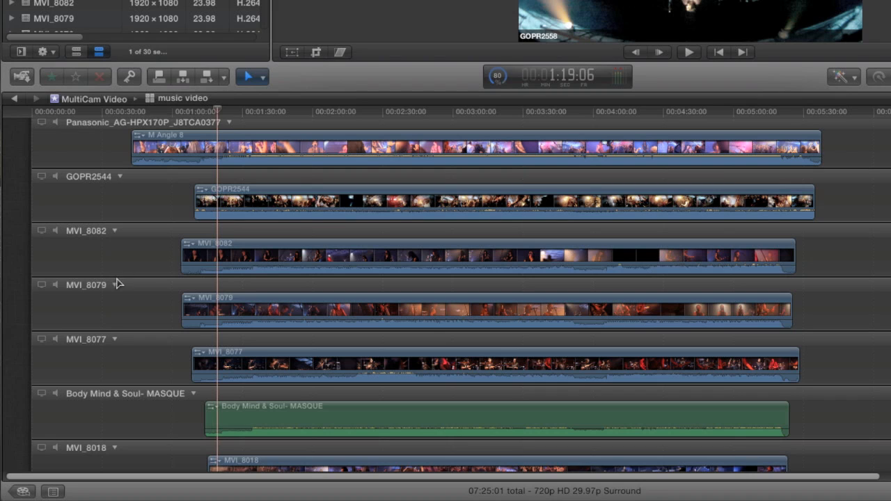
{"action": "left_click_drag", "start_coordinate": [218, 110], "coordinate": [318, 112]}
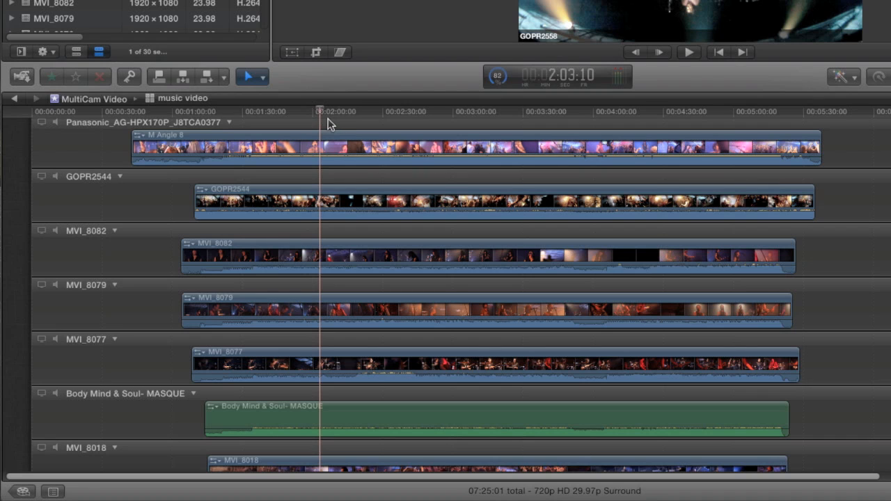
{"action": "scroll", "coordinate": [328, 124], "scroll_direction": "up", "scroll_amount": 3}
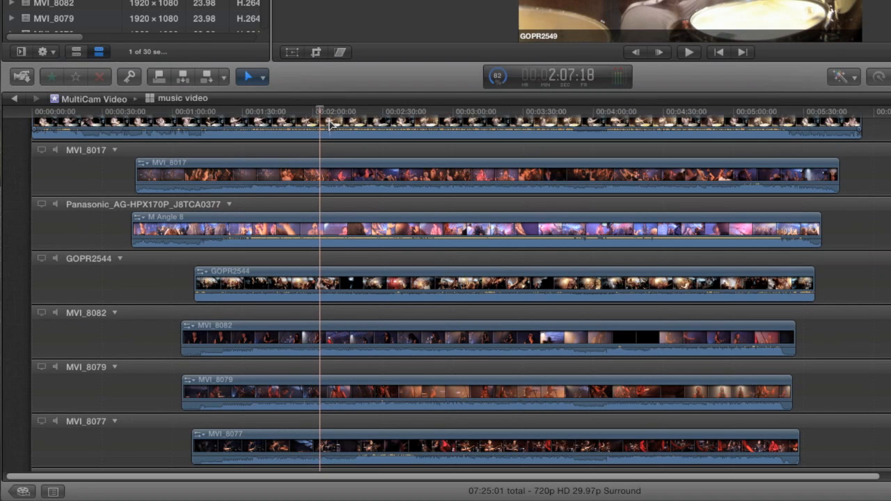
{"action": "scroll", "coordinate": [330, 123], "scroll_direction": "up", "scroll_amount": 3}
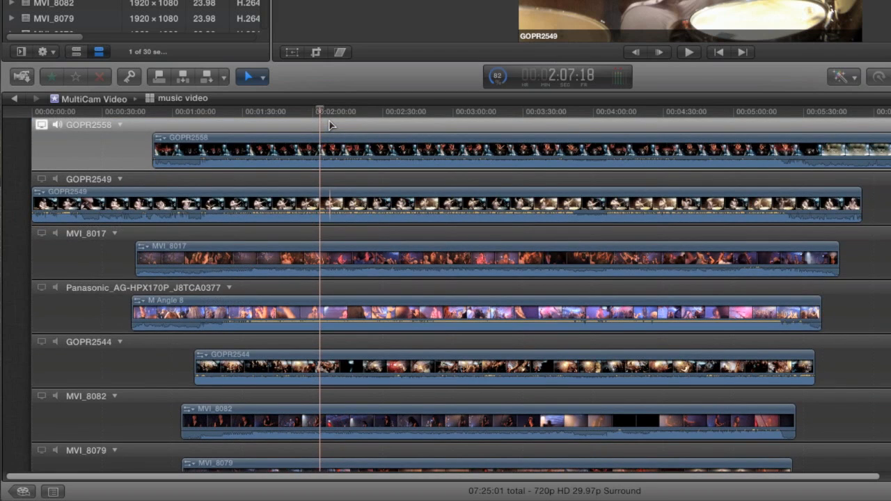
{"action": "left_click", "coordinate": [299, 195]}
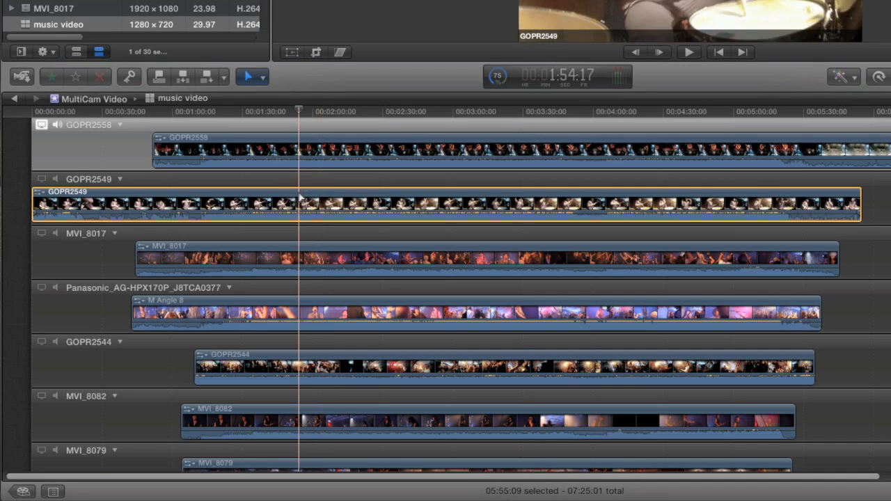
{"action": "left_click_drag", "start_coordinate": [301, 197], "coordinate": [322, 200]}
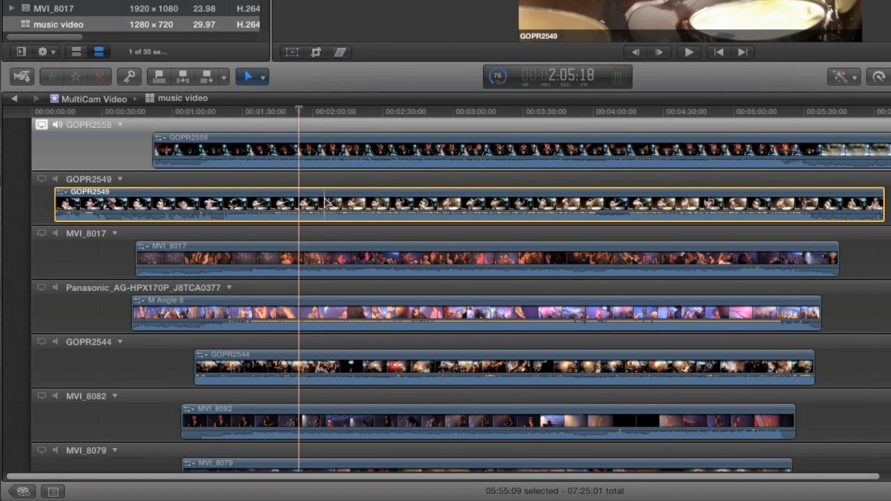
Step: Undo the shift of the GOPR2549 clip and place the playhead at about 1:54
{"action": "key", "text": "super+z"}
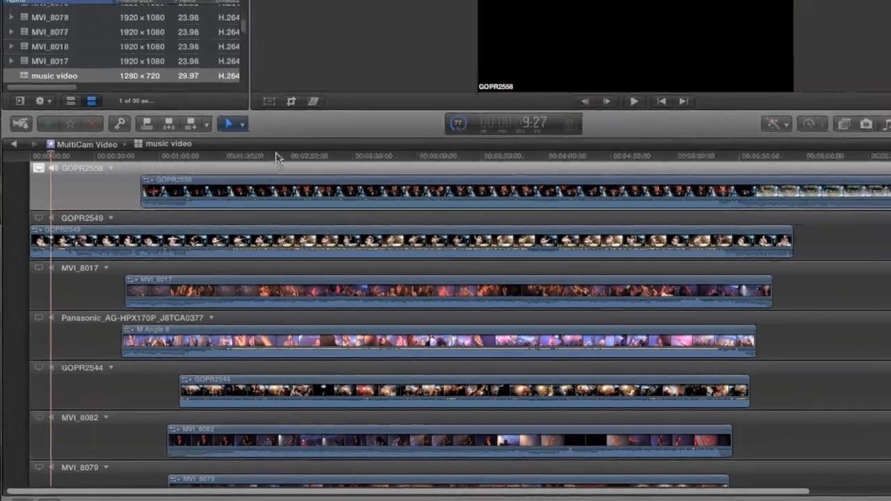
{"action": "left_click", "coordinate": [301, 110]}
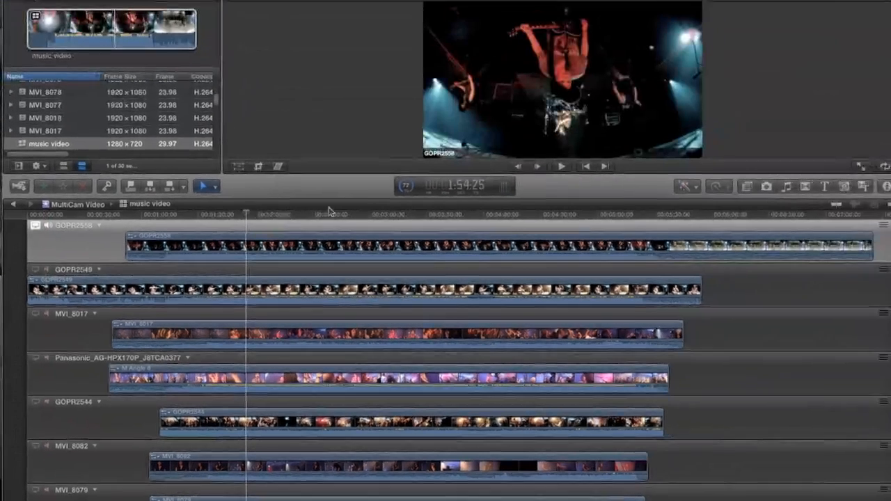
Step: Show the Angle Viewer and move the GOPR2558 angle down to third place, below MVI_8017
{"action": "left_click", "coordinate": [885, 8]}
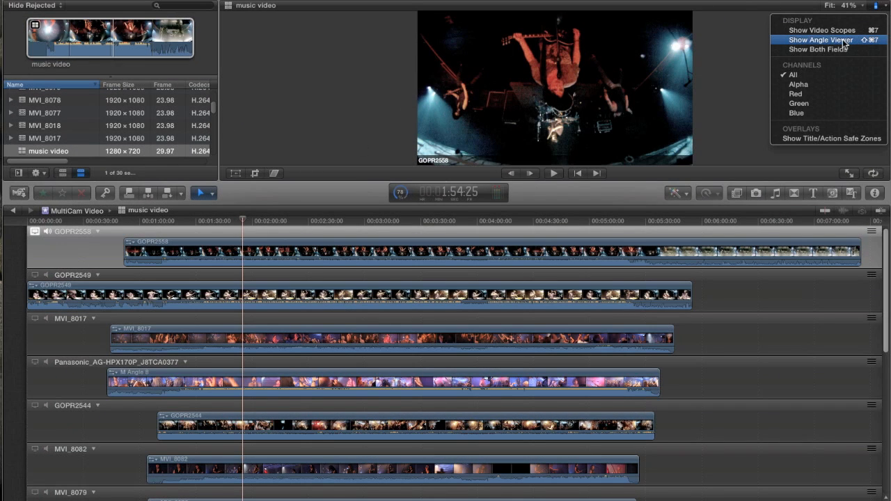
{"action": "left_click", "coordinate": [822, 39]}
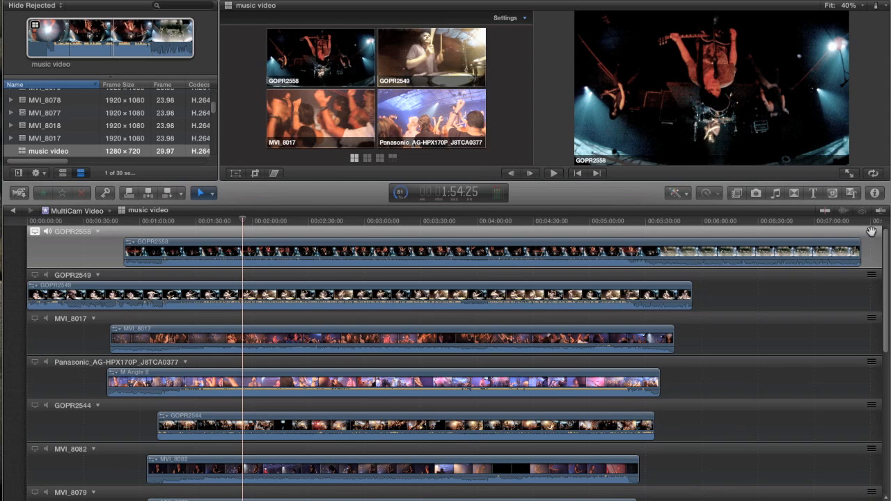
{"action": "left_click_drag", "start_coordinate": [871, 231], "coordinate": [865, 314]}
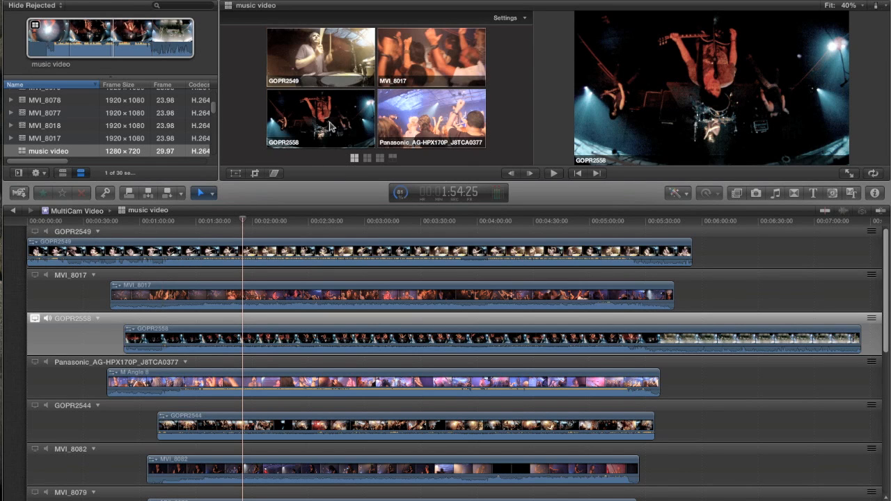
Step: Add a new angle below GOPR2554 in the multicam clip
{"action": "scroll", "coordinate": [316, 263], "scroll_direction": "down", "scroll_amount": 8}
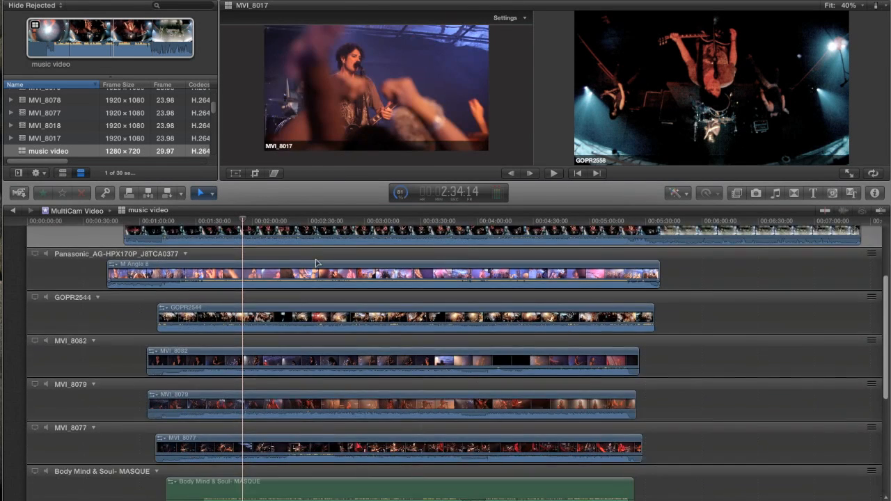
{"action": "scroll", "coordinate": [316, 262], "scroll_direction": "down", "scroll_amount": 5}
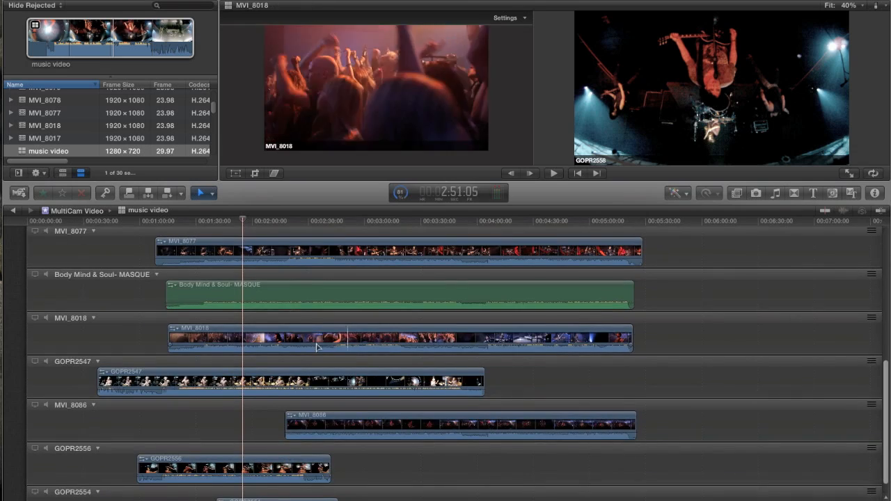
{"action": "scroll", "coordinate": [290, 362], "scroll_direction": "down", "scroll_amount": 1}
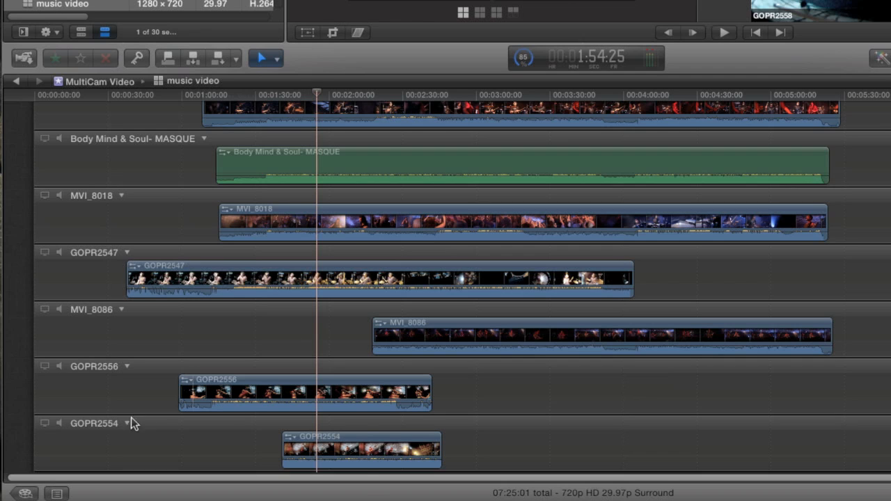
{"action": "left_click", "coordinate": [128, 424]}
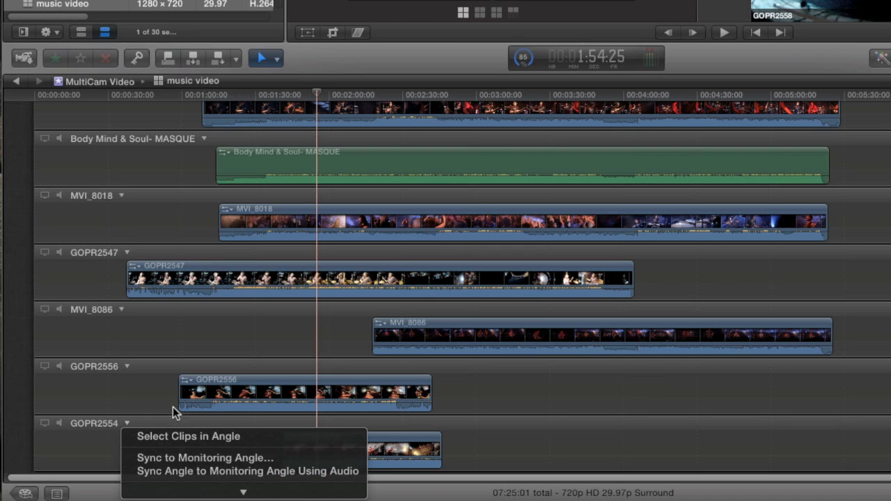
{"action": "mouse_move", "coordinate": [192, 493]}
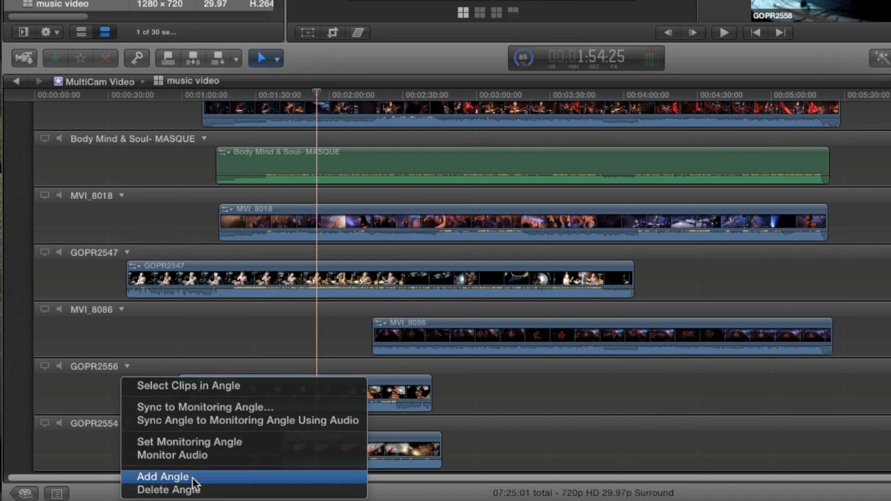
{"action": "left_click", "coordinate": [163, 477]}
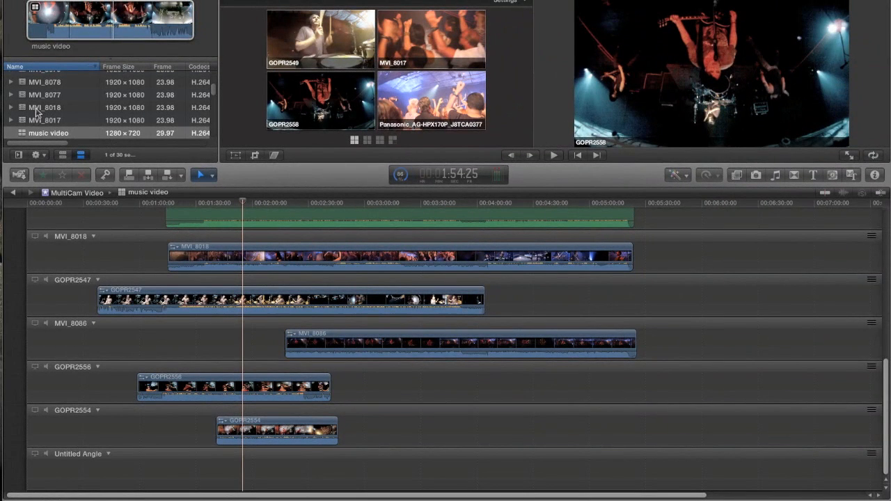
Step: Place the MVI_8018 clip in the untitled angle and shift it earlier to start at about 0:30
{"action": "left_click_drag", "start_coordinate": [22, 108], "coordinate": [71, 162]}
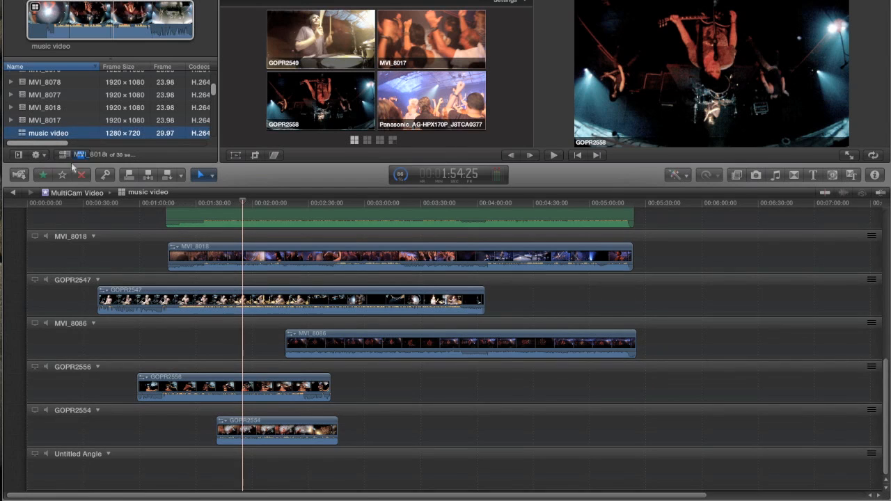
{"action": "left_click_drag", "start_coordinate": [187, 476], "coordinate": [122, 475]}
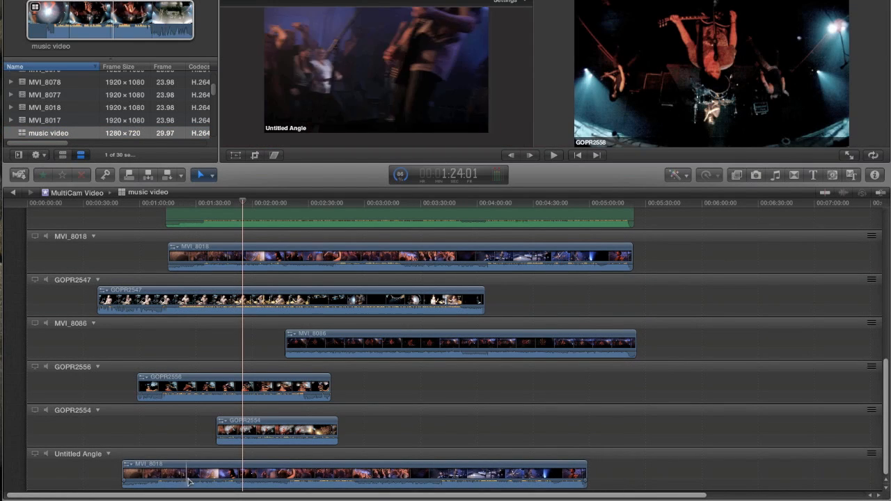
{"action": "left_click_drag", "start_coordinate": [226, 476], "coordinate": [189, 476]}
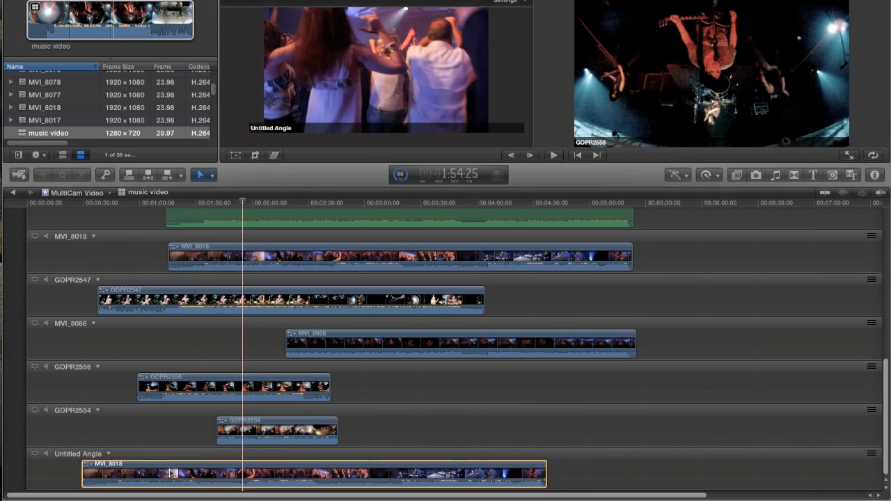
Step: Make Body Mind & Soul- MASQUE the monitoring angle and sync the untitled angle to it using audio
{"action": "scroll", "coordinate": [157, 428], "scroll_direction": "up", "scroll_amount": 2}
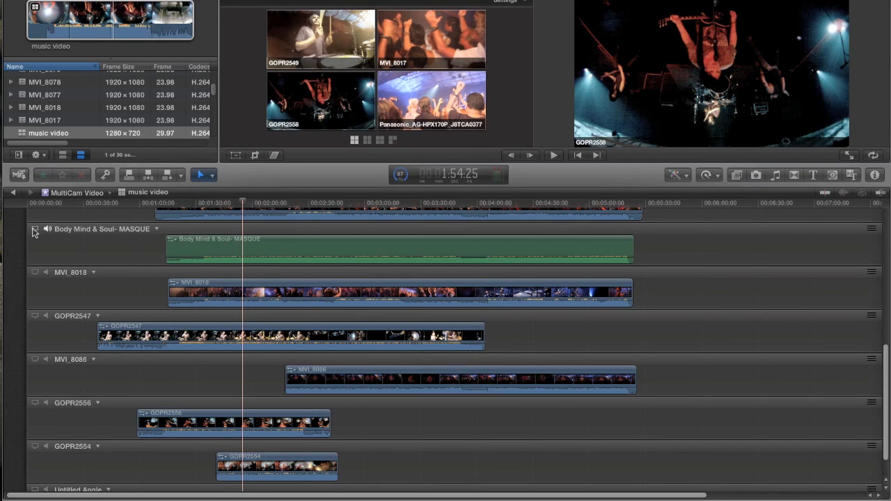
{"action": "left_click", "coordinate": [35, 230]}
{"action": "scroll", "coordinate": [179, 236], "scroll_direction": "down", "scroll_amount": 3}
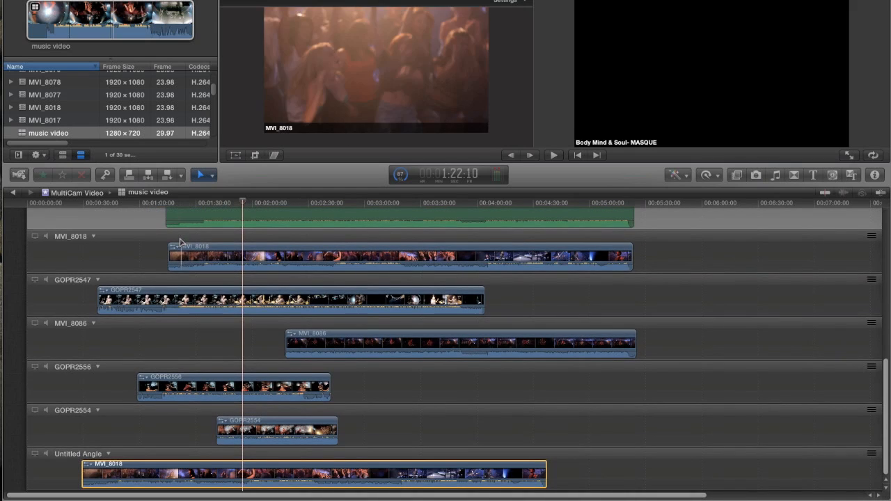
{"action": "left_click", "coordinate": [107, 454]}
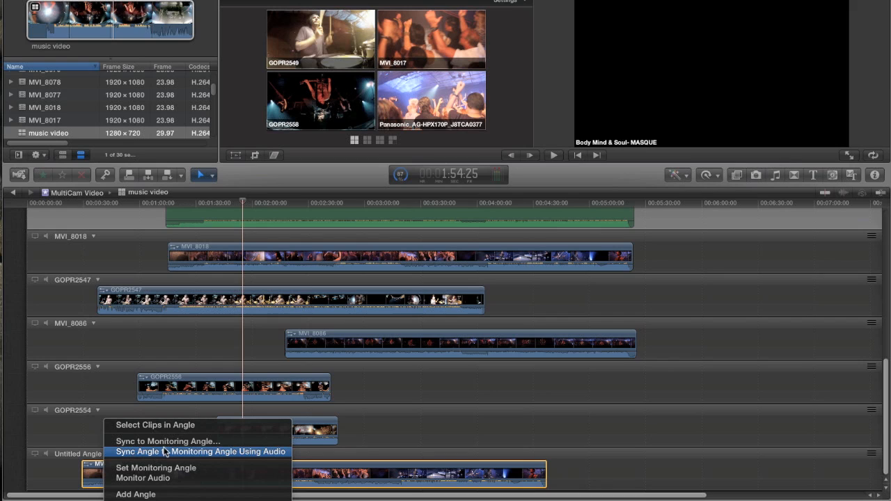
{"action": "left_click", "coordinate": [269, 452]}
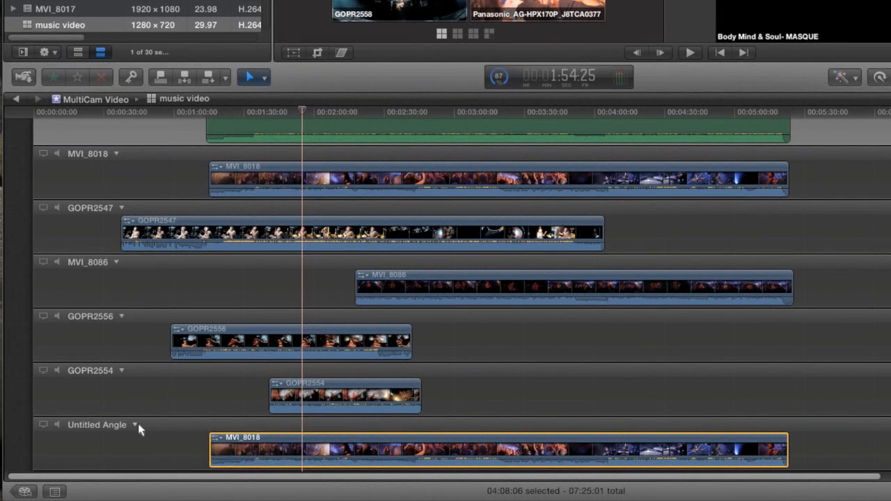
Step: Delete the untitled angle that holds the extra MVI_8018 clip
{"action": "left_click", "coordinate": [109, 453]}
{"action": "mouse_move", "coordinate": [167, 484]}
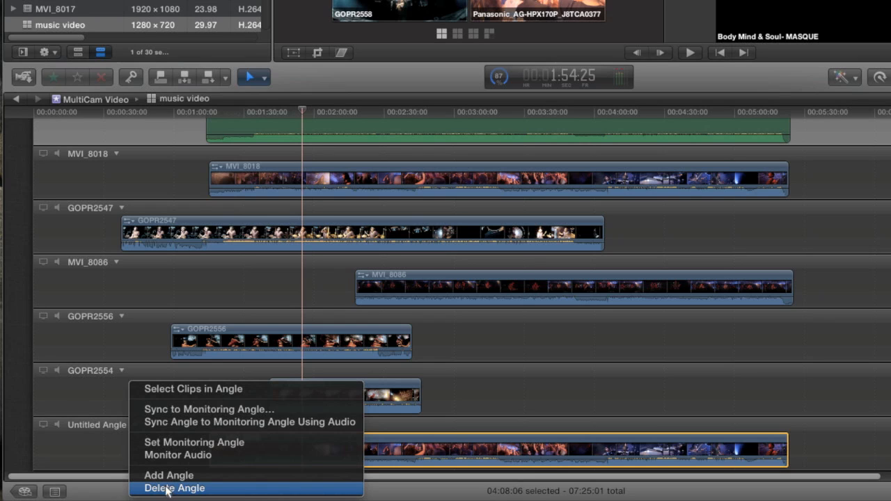
{"action": "left_click", "coordinate": [167, 490]}
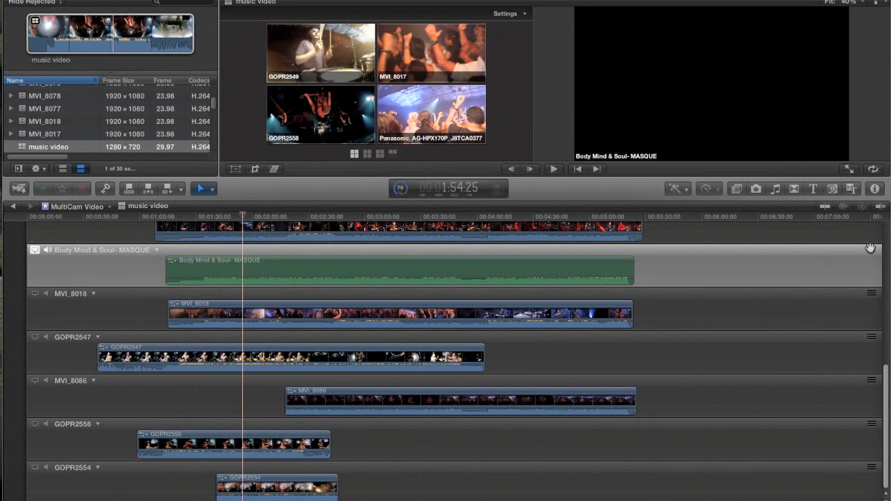
Step: Move the Body Mind & Soul- MASQUE angle to the end of the angle list and return to the Multicam Video project
{"action": "left_click_drag", "start_coordinate": [870, 249], "coordinate": [879, 490]}
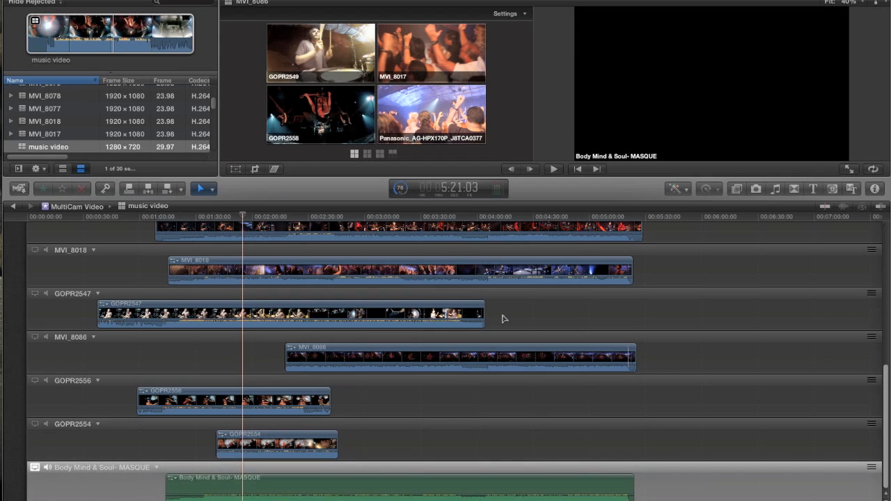
{"action": "left_click", "coordinate": [249, 464]}
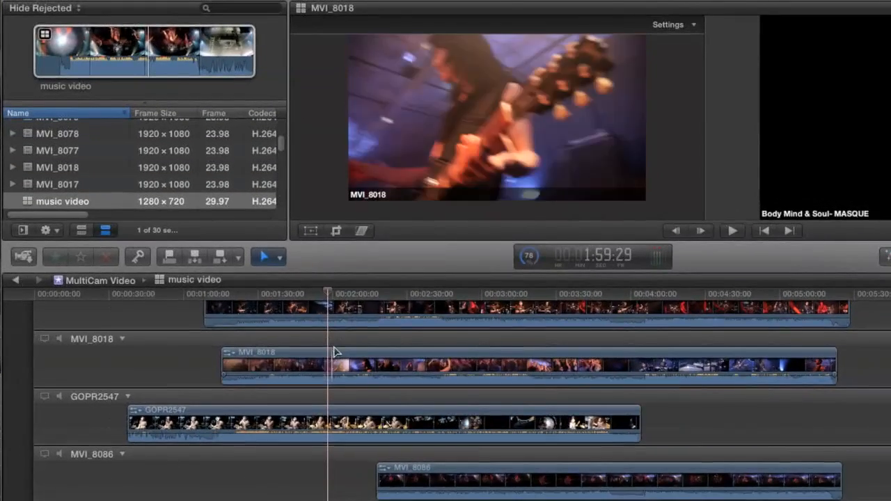
{"action": "scroll", "coordinate": [245, 268], "scroll_direction": "up", "scroll_amount": 3}
{"action": "left_click", "coordinate": [306, 371]}
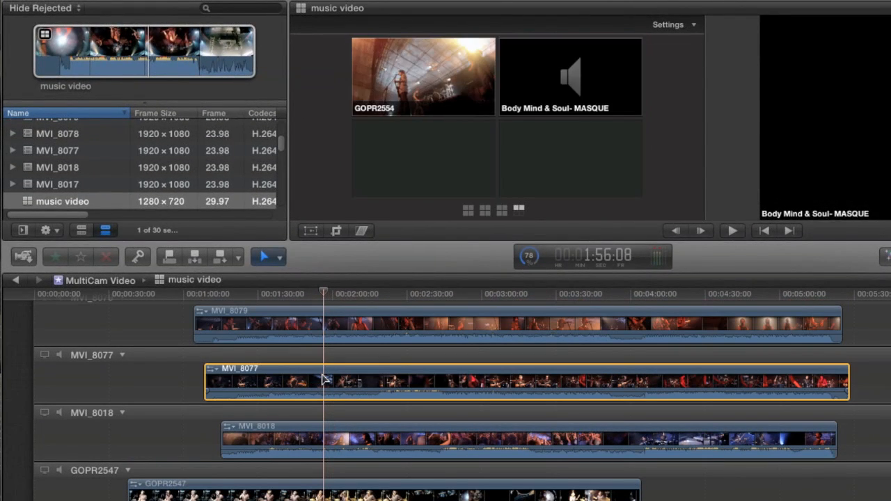
{"action": "left_click", "coordinate": [16, 280]}
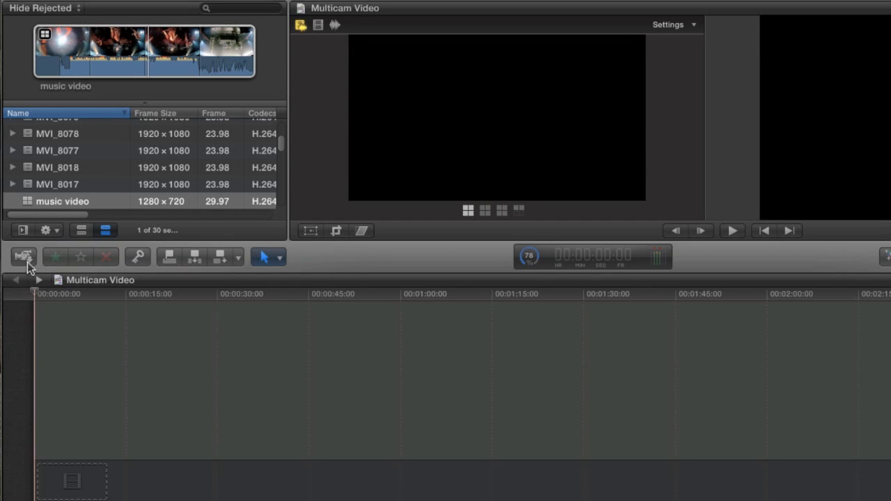
Step: Select the music video multicam clip and switch both its video and audio to the Body Mind & Soul- MASQUE angle
{"action": "left_click", "coordinate": [127, 55]}
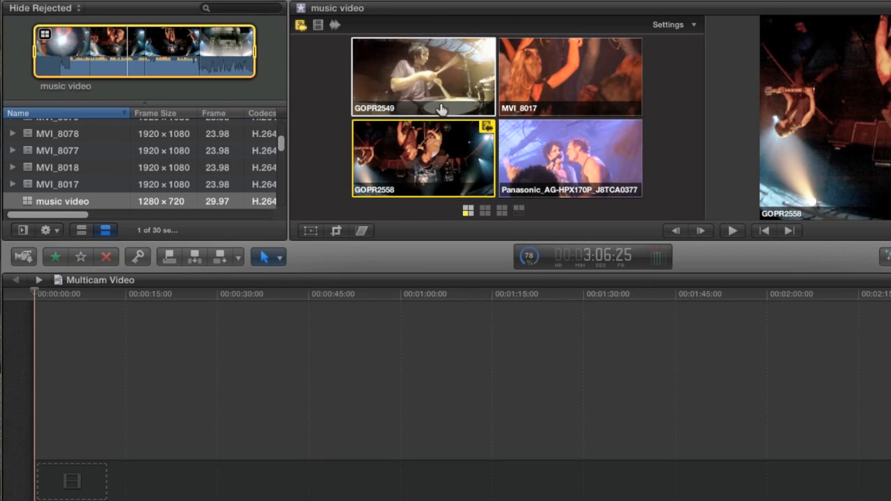
{"action": "left_click", "coordinate": [519, 211]}
{"action": "left_click", "coordinate": [541, 89]}
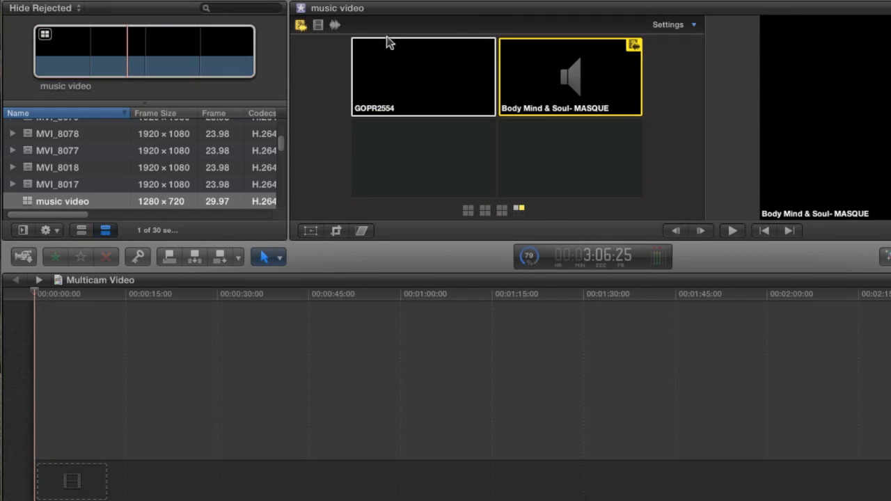
Step: Enable video-only switching and switch the active video through the first four angles, ending on GOPR2558
{"action": "left_click", "coordinate": [318, 26]}
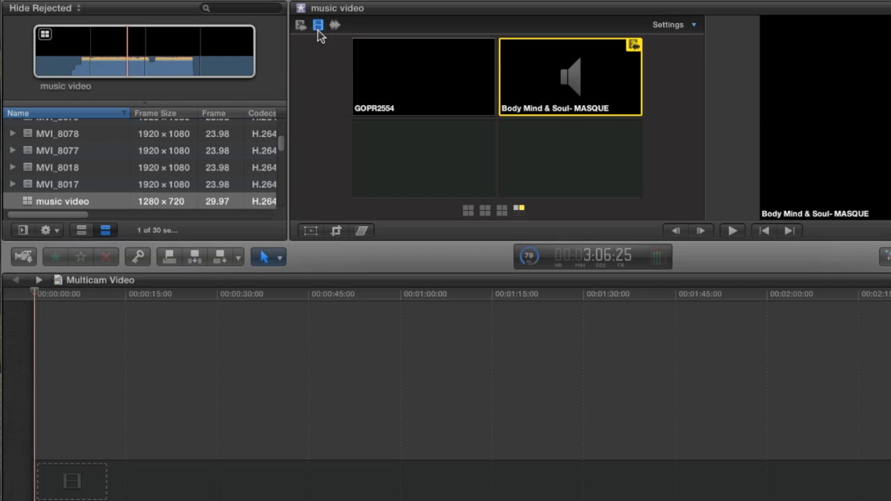
{"action": "left_click", "coordinate": [468, 211]}
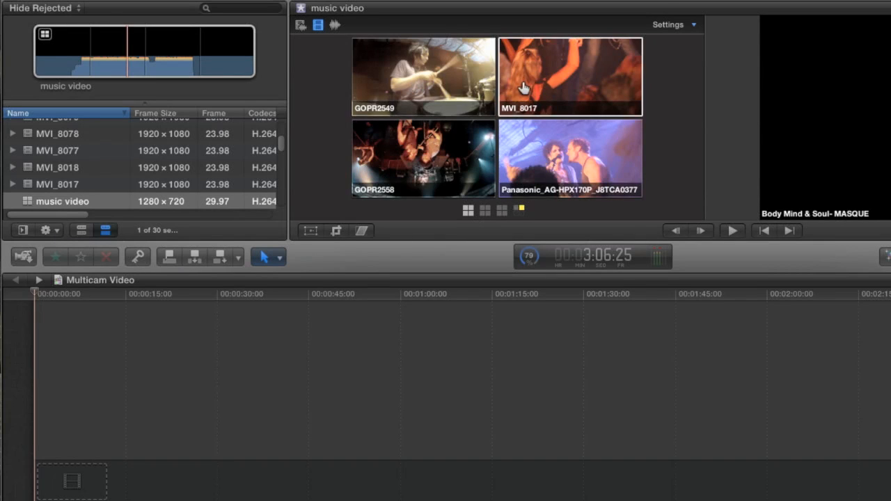
{"action": "left_click", "coordinate": [550, 153]}
{"action": "left_click", "coordinate": [561, 64]}
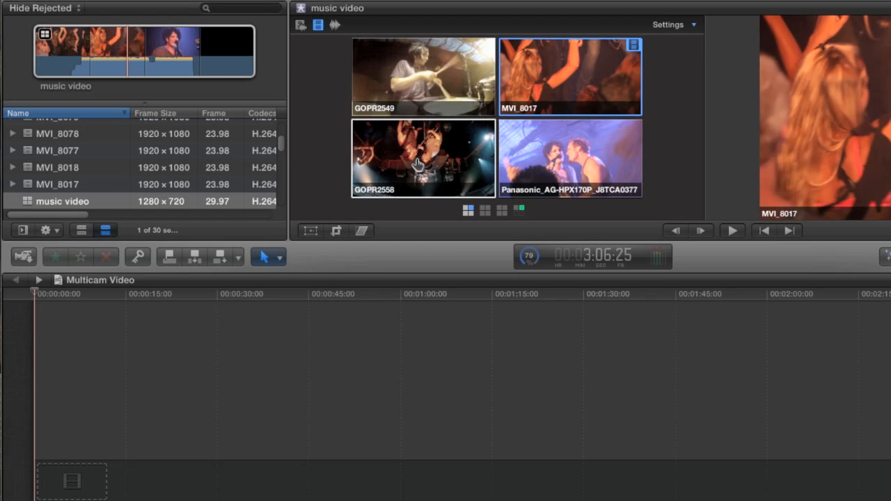
{"action": "left_click", "coordinate": [421, 164]}
{"action": "left_click", "coordinate": [423, 82]}
{"action": "left_click", "coordinate": [556, 154]}
{"action": "left_click", "coordinate": [558, 75]}
{"action": "left_click", "coordinate": [425, 161]}
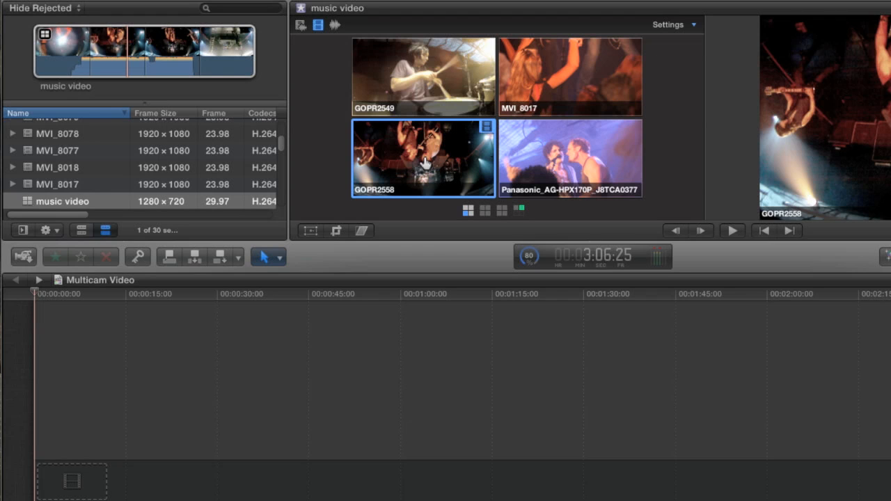
Step: Enlarge the viewer area and insert the music video multicam clip into the empty Multicam Video project
{"action": "left_click_drag", "start_coordinate": [445, 242], "coordinate": [454, 349]}
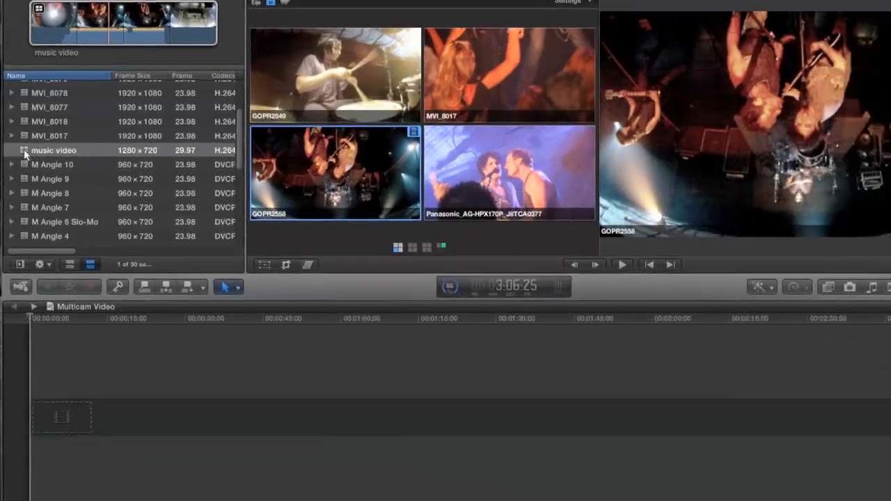
{"action": "left_click", "coordinate": [28, 203]}
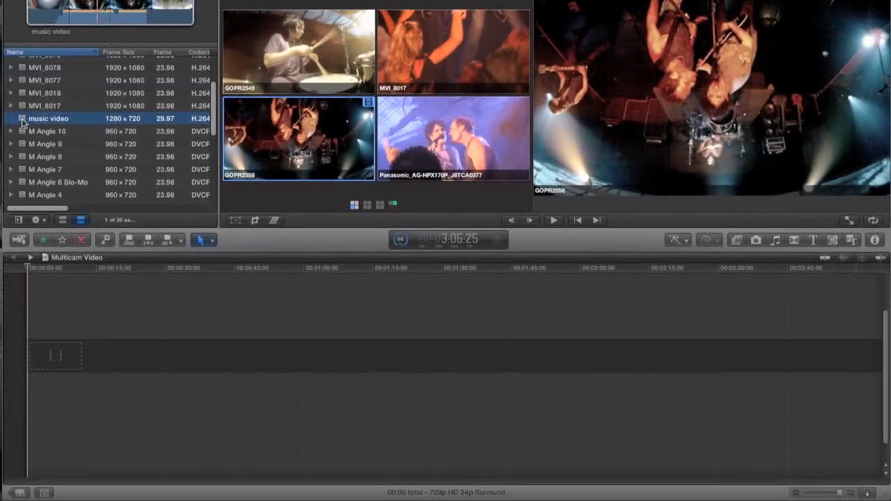
{"action": "key", "text": "w"}
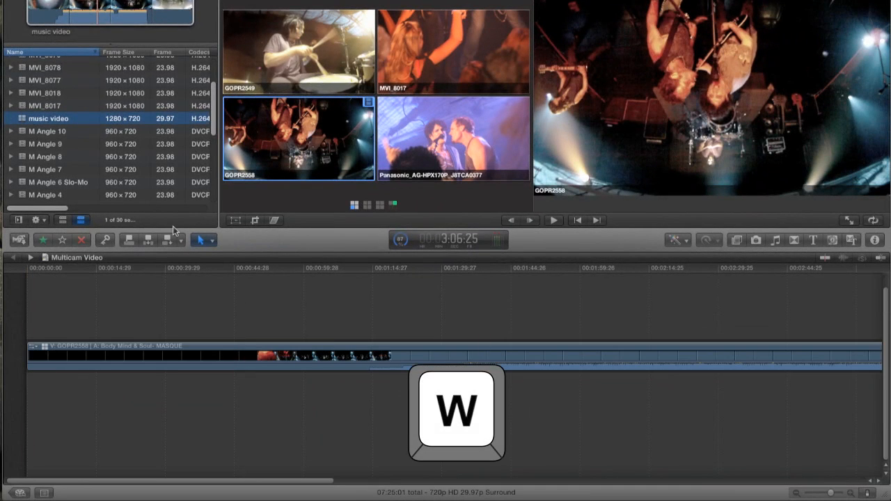
Step: Fit the whole Multicam Video project in the timeline and display its clips as names only, without filmstrips or waveforms
{"action": "left_click", "coordinate": [171, 269]}
{"action": "key", "text": "shift+z"}
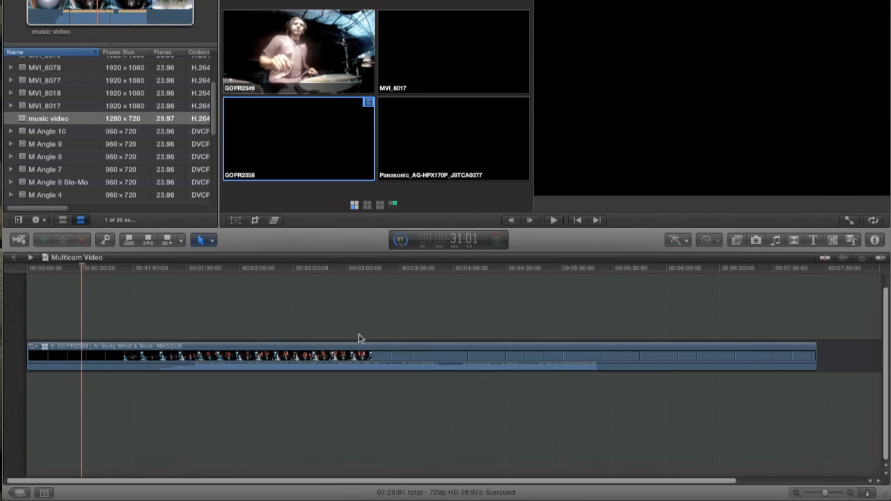
{"action": "left_click", "coordinate": [867, 493]}
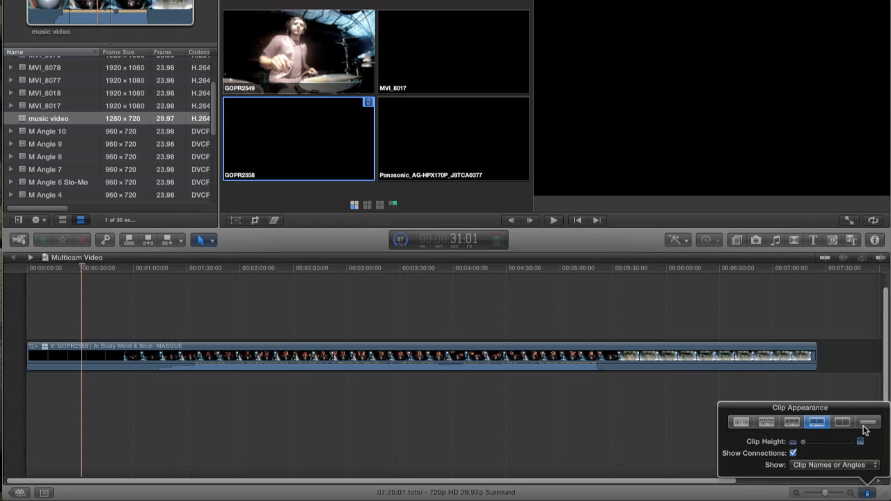
{"action": "left_click", "coordinate": [867, 422]}
{"action": "left_click", "coordinate": [867, 492]}
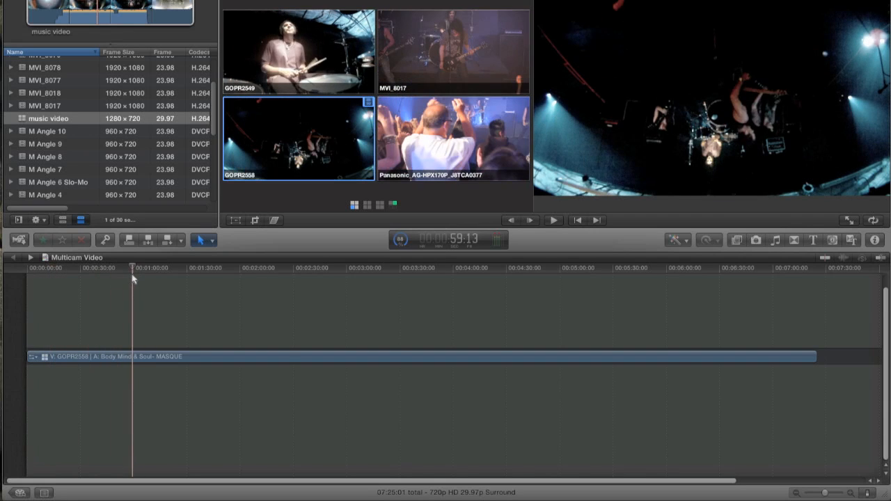
Step: Play the project and live-cut the video to GOPR2549, Panasonic_AG-HPX170P_J8TCA0377, GOPR2558 and MVI_8017 in turn
{"action": "key", "text": "1"}
{"action": "key", "text": "space"}
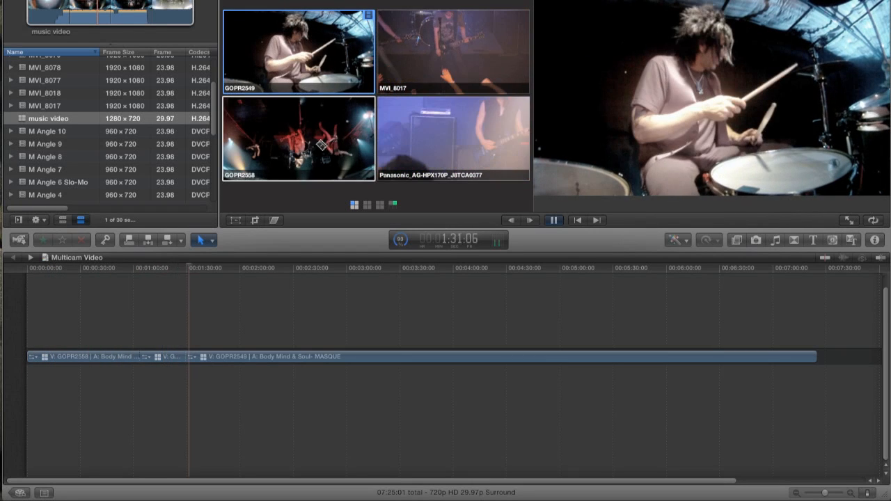
{"action": "key", "text": "4"}
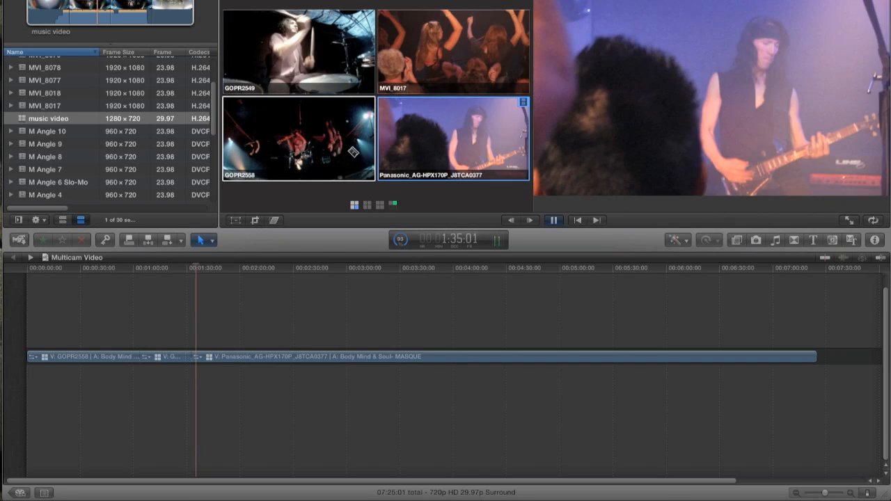
{"action": "left_click", "coordinate": [344, 152]}
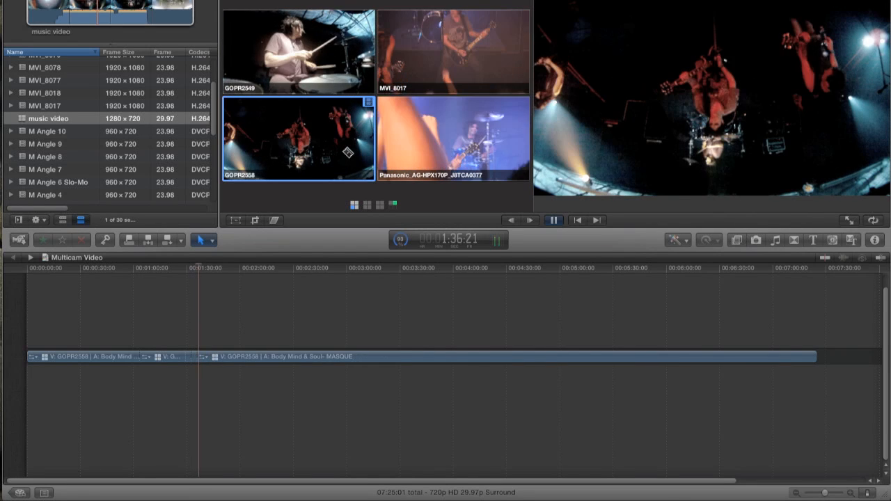
{"action": "left_click", "coordinate": [424, 63]}
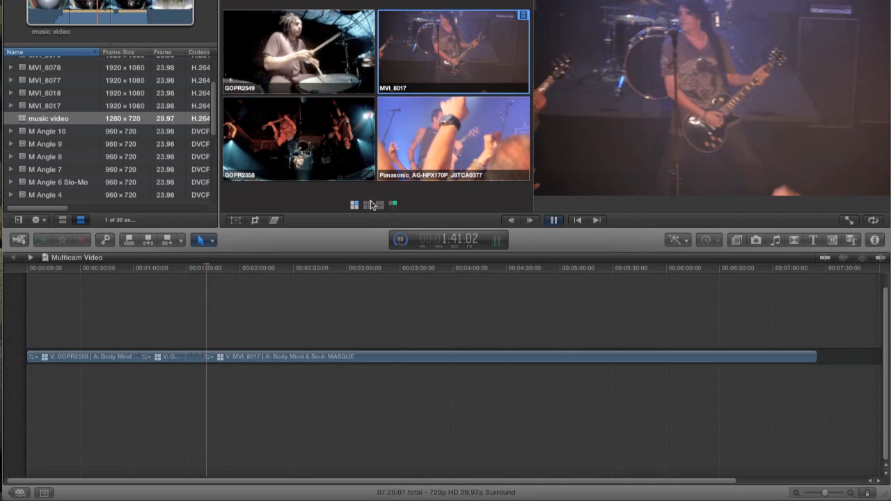
Step: Cut to GOPR2544 from the second angle bank, show the third bank, and stop playback with the playhead placed at 1:49:09
{"action": "left_click", "coordinate": [367, 205]}
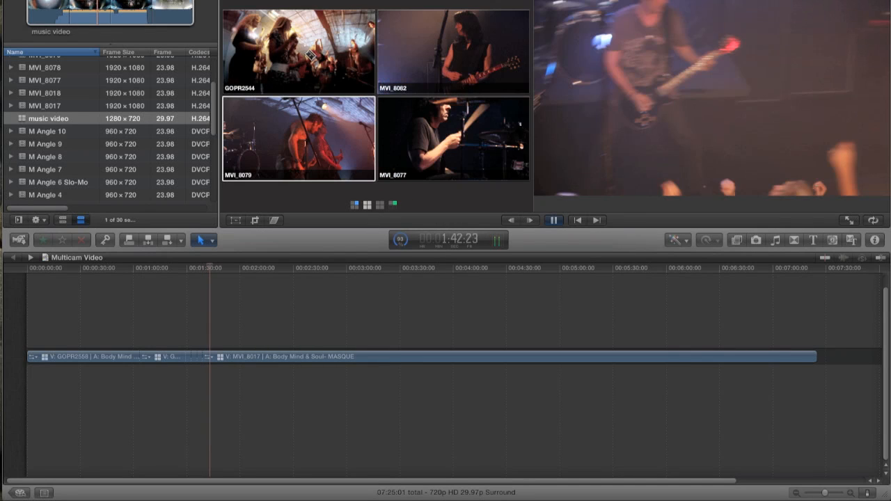
{"action": "left_click", "coordinate": [310, 54]}
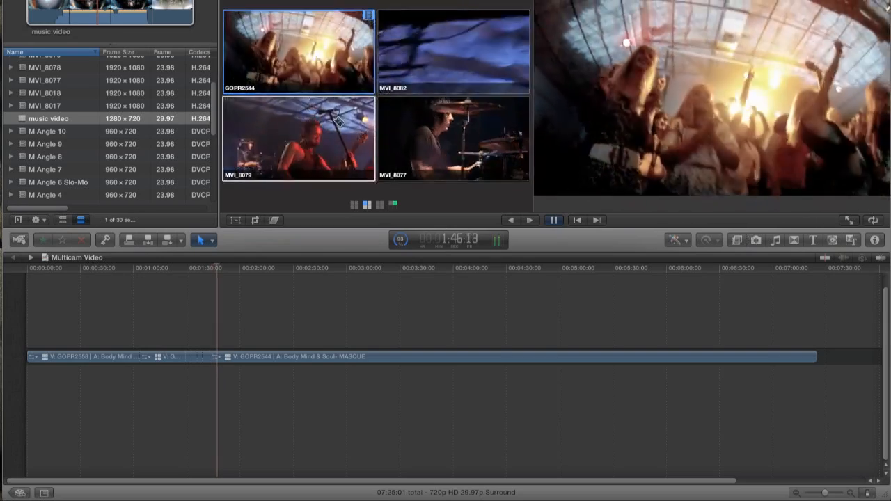
{"action": "left_click", "coordinate": [380, 204]}
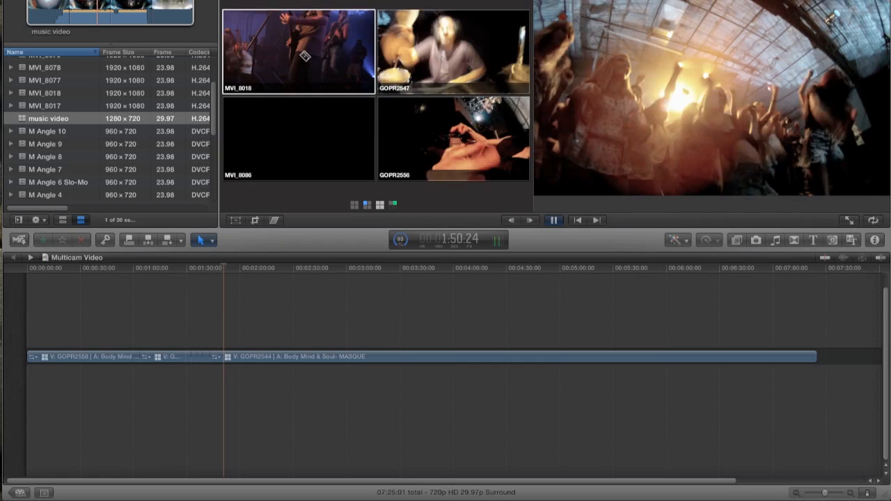
{"action": "key", "text": "space"}
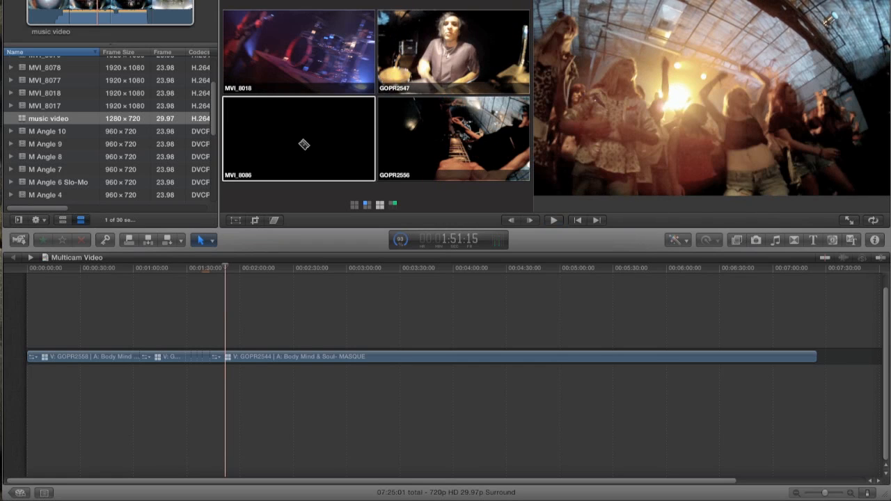
{"action": "left_click", "coordinate": [220, 271]}
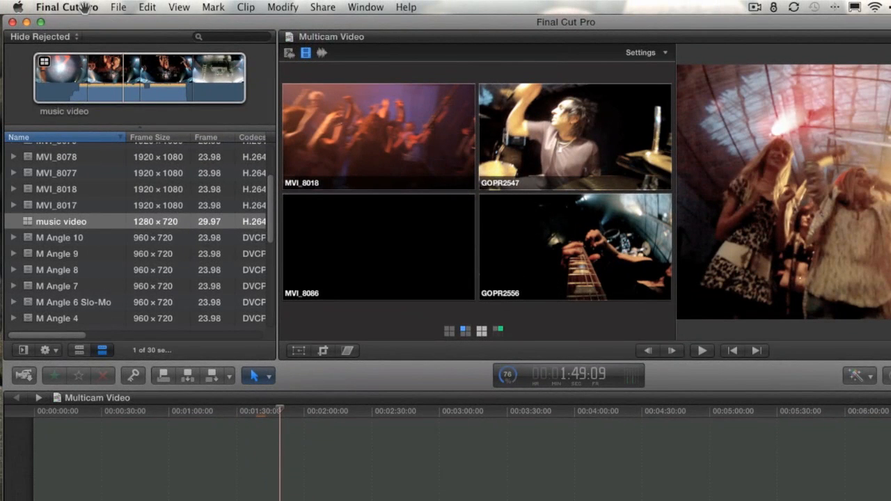
Step: Set playback to use proxy media in the Playback preferences and close the preferences
{"action": "left_click", "coordinate": [83, 7]}
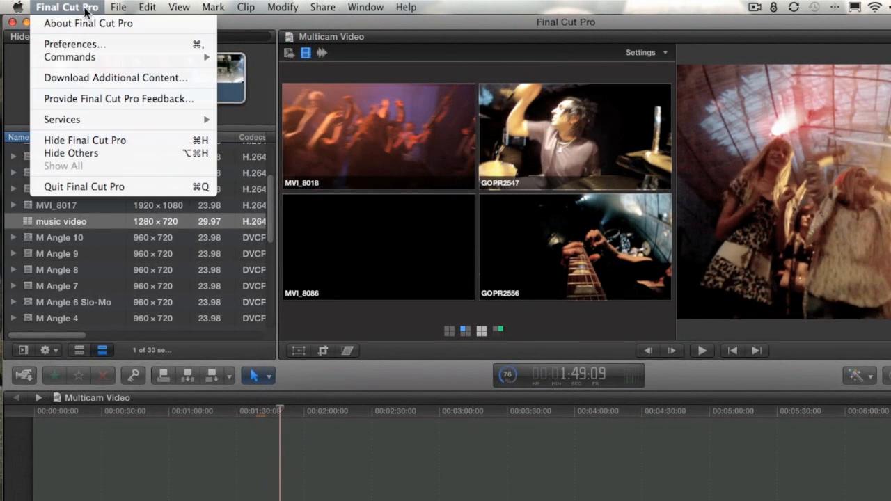
{"action": "left_click", "coordinate": [82, 42]}
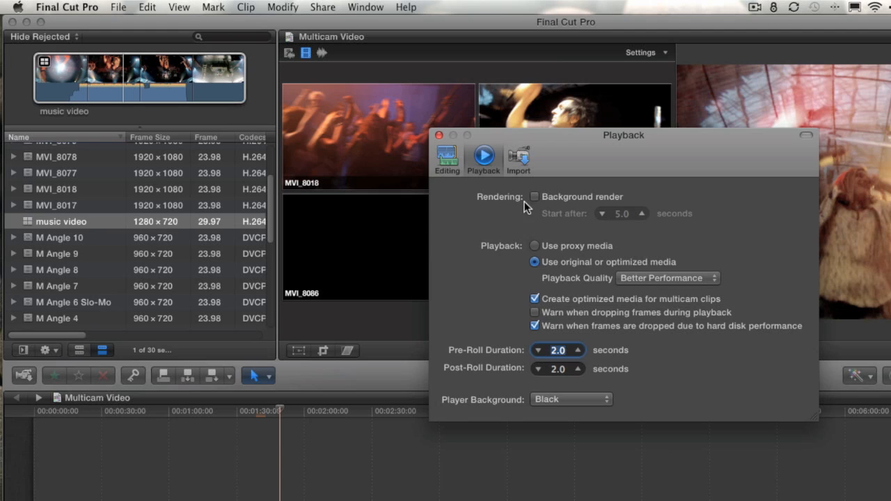
{"action": "left_click", "coordinate": [534, 245]}
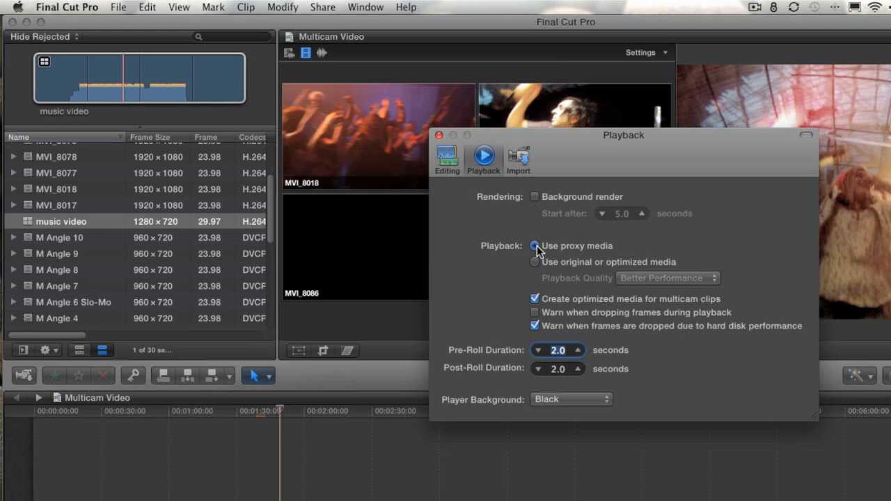
{"action": "left_click", "coordinate": [439, 135]}
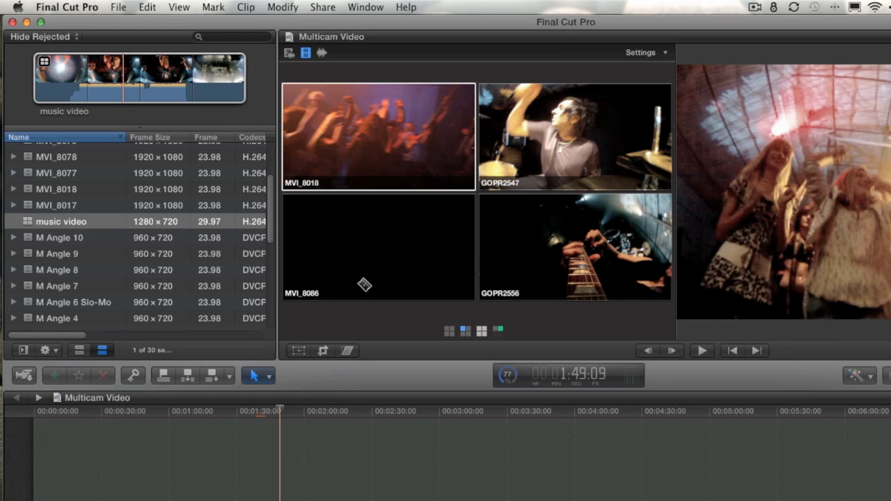
Step: Resume playback from 1:54:02, live-cut the video to GOPR2556, GOPR2547 and MVI_8018, and stop at 2:03:19
{"action": "left_click_drag", "start_coordinate": [277, 410], "coordinate": [290, 411]}
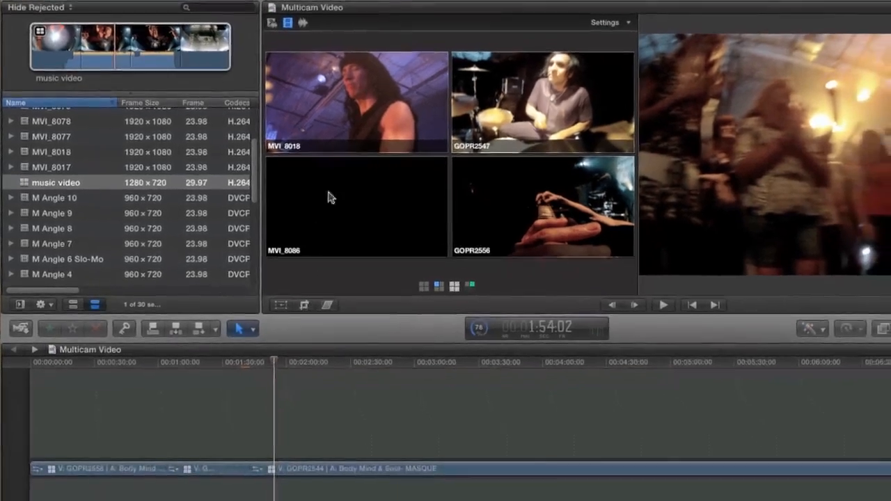
{"action": "key", "text": "space"}
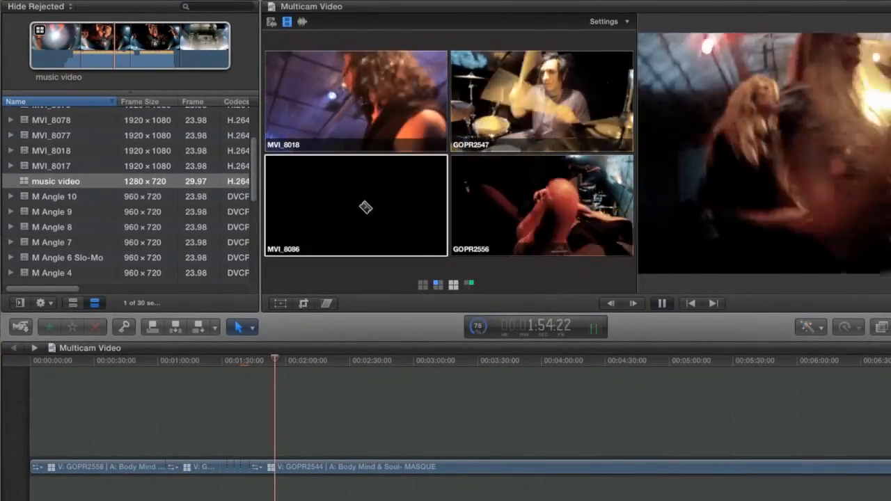
{"action": "left_click", "coordinate": [503, 233]}
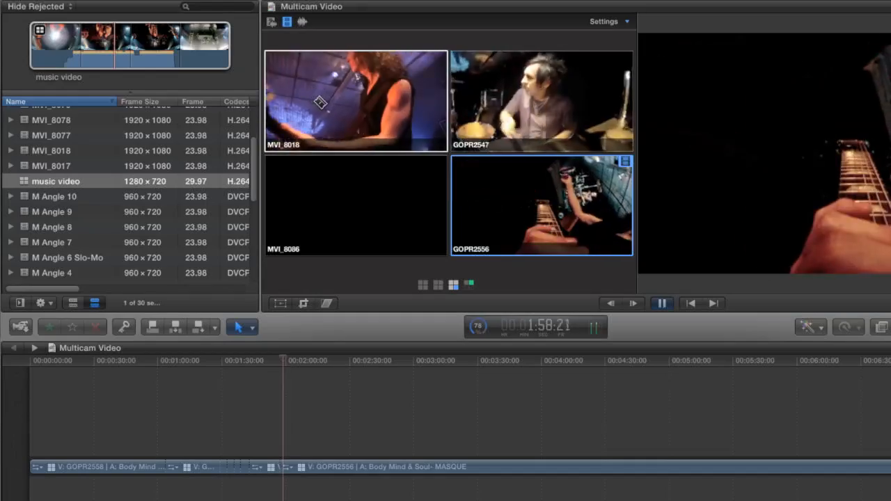
{"action": "left_click", "coordinate": [471, 102]}
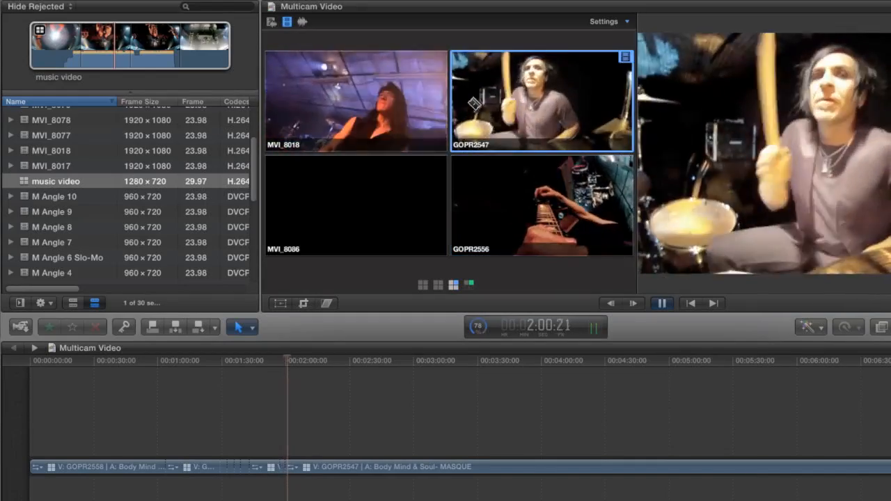
{"action": "left_click", "coordinate": [373, 115]}
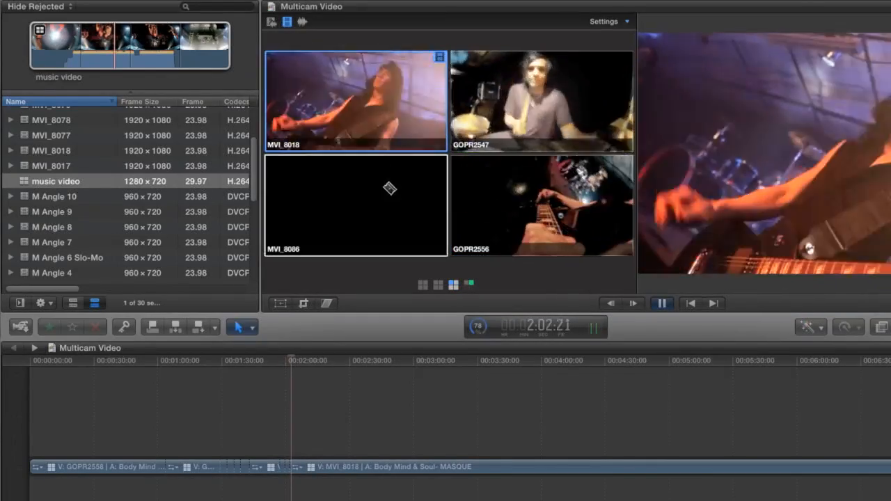
{"action": "key", "text": "space"}
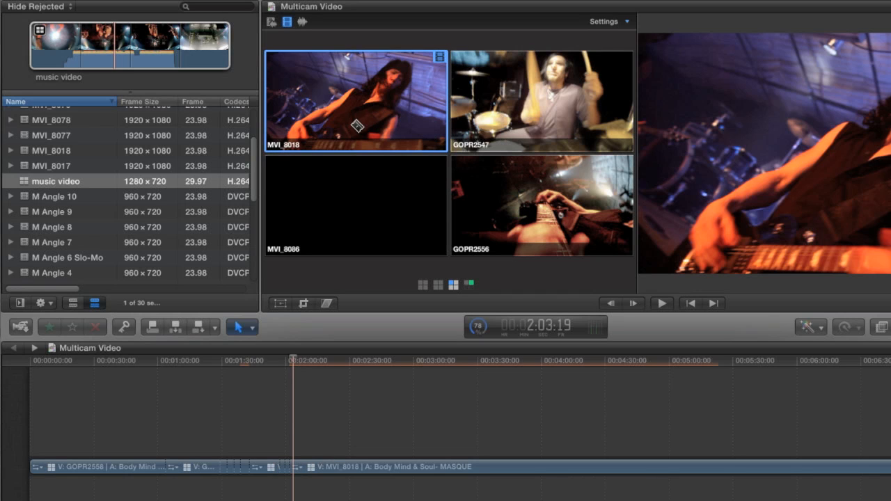
Step: Zoom the timeline in around the newest cuts and display clips with filmstrips and small waveforms
{"action": "key", "text": "super+equal"}
{"action": "key", "text": "super+equal"}
{"action": "key", "text": "super+equal"}
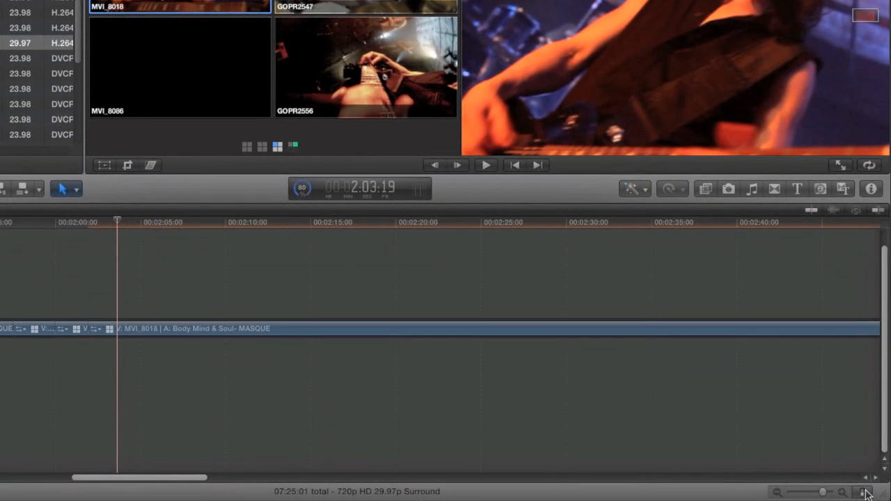
{"action": "left_click", "coordinate": [864, 493]}
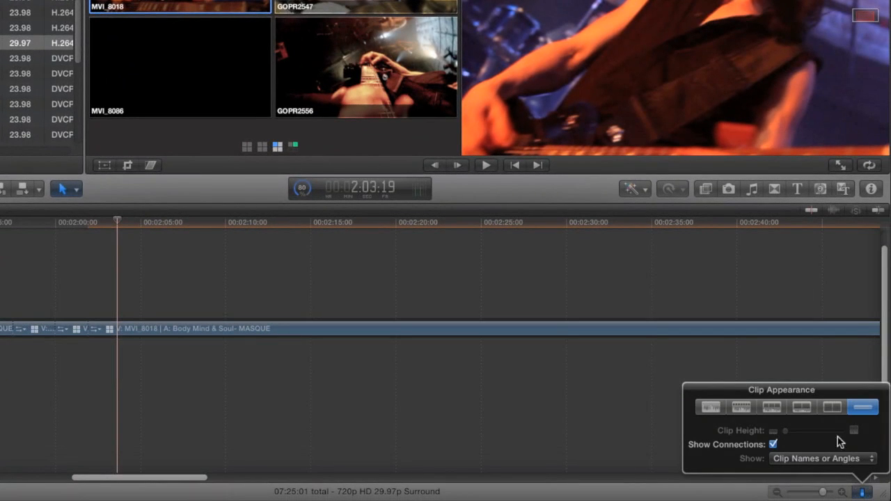
{"action": "left_click", "coordinate": [799, 408]}
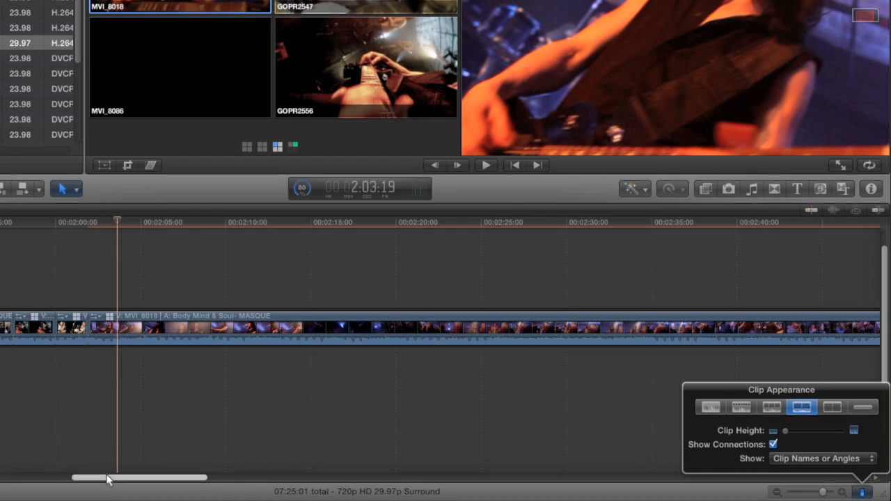
{"action": "left_click_drag", "start_coordinate": [111, 478], "coordinate": [98, 478]}
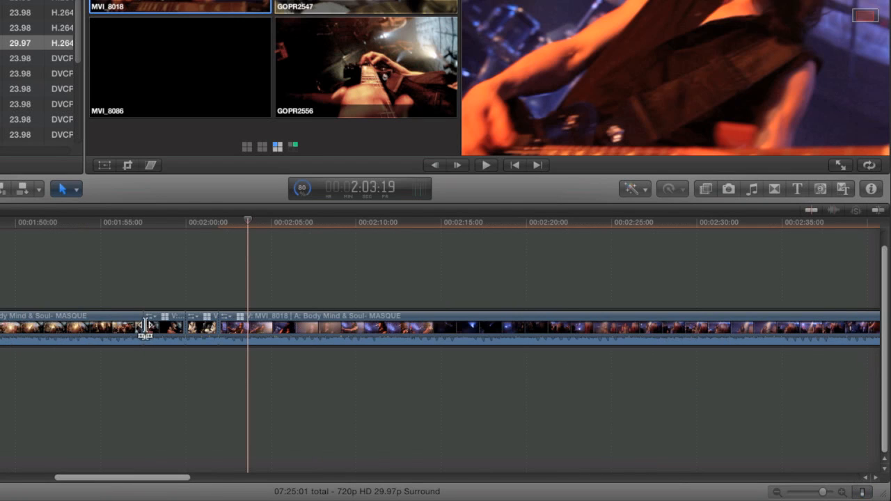
Step: Roll the edit between GOPR2544 and GOPR2556 slightly earlier and the edit between GOPR2547 and MVI_8018 about one second later
{"action": "left_click", "coordinate": [143, 333]}
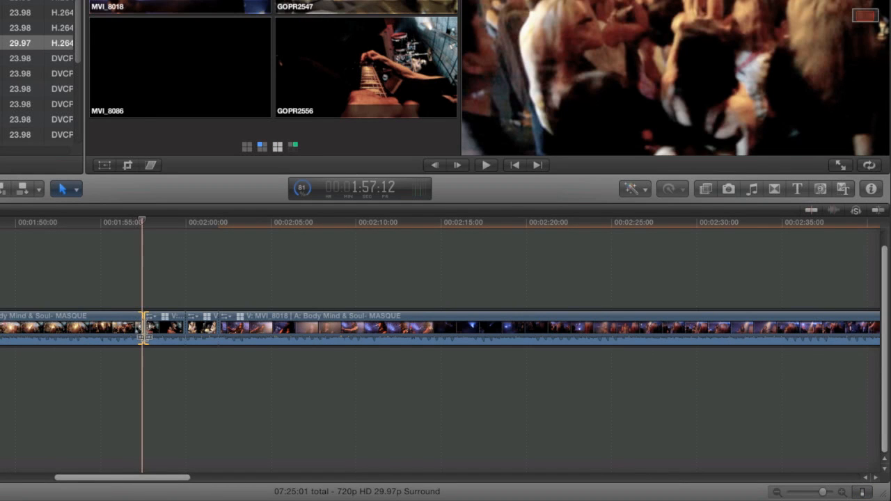
{"action": "left_click_drag", "start_coordinate": [142, 333], "coordinate": [185, 327]}
{"action": "left_click", "coordinate": [163, 328]}
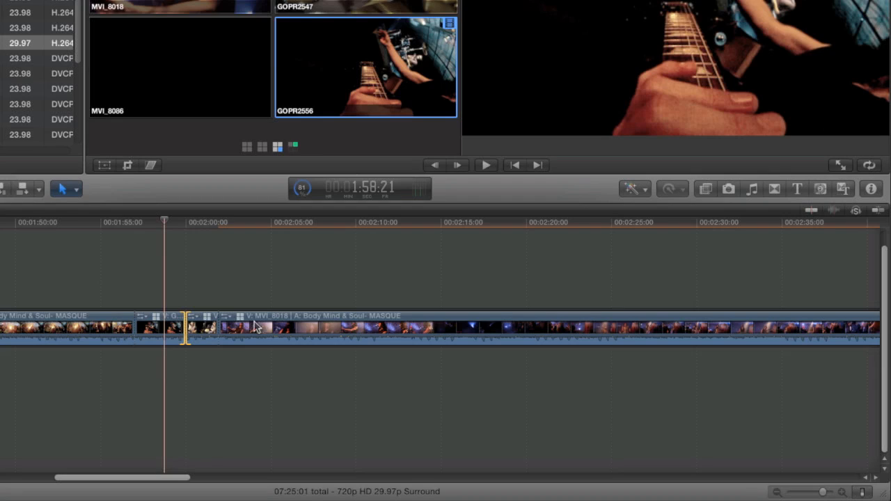
{"action": "left_click_drag", "start_coordinate": [215, 327], "coordinate": [237, 329]}
Step: Position the playhead at 2:01:14 in the GOPR2547 segment, try cutting to the GOPR2556 angle there, and undo the cut
{"action": "left_click", "coordinate": [219, 320]}
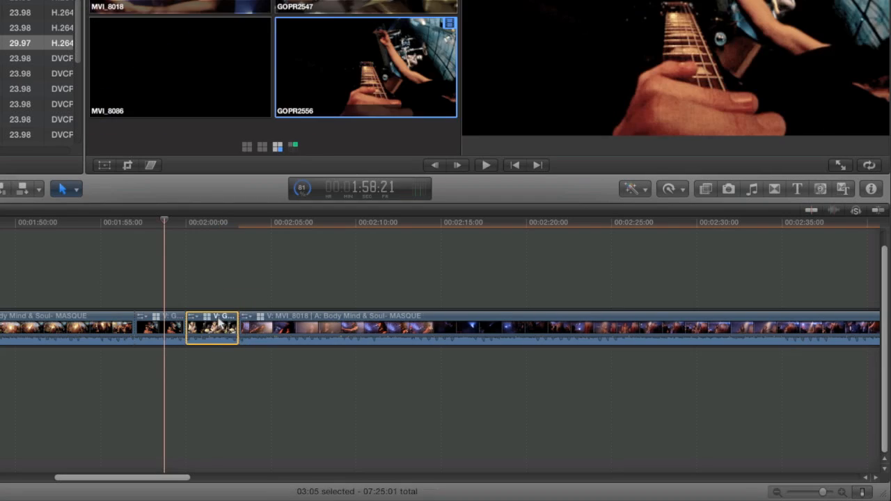
{"action": "mouse_move", "coordinate": [218, 222]}
{"action": "left_mouse_down"}
{"action": "mouse_move", "coordinate": [219, 203]}
{"action": "mouse_move", "coordinate": [214, 227]}
{"action": "left_mouse_up"}
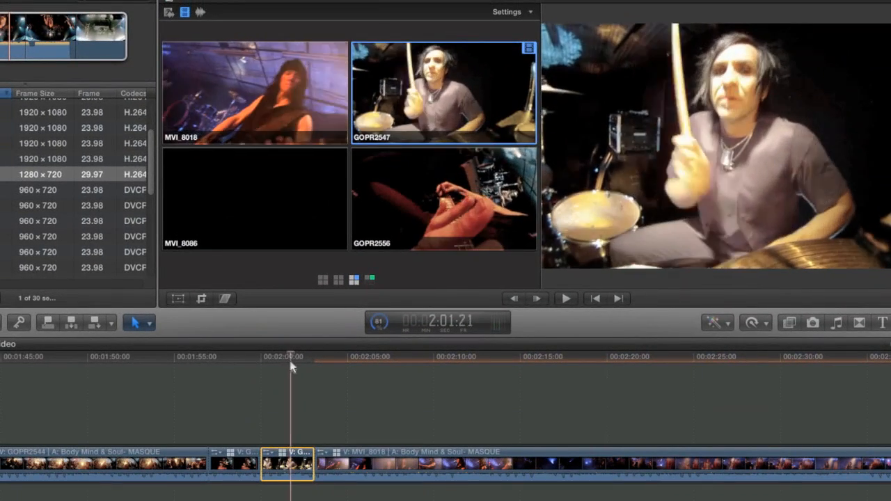
{"action": "left_click_drag", "start_coordinate": [290, 362], "coordinate": [287, 366]}
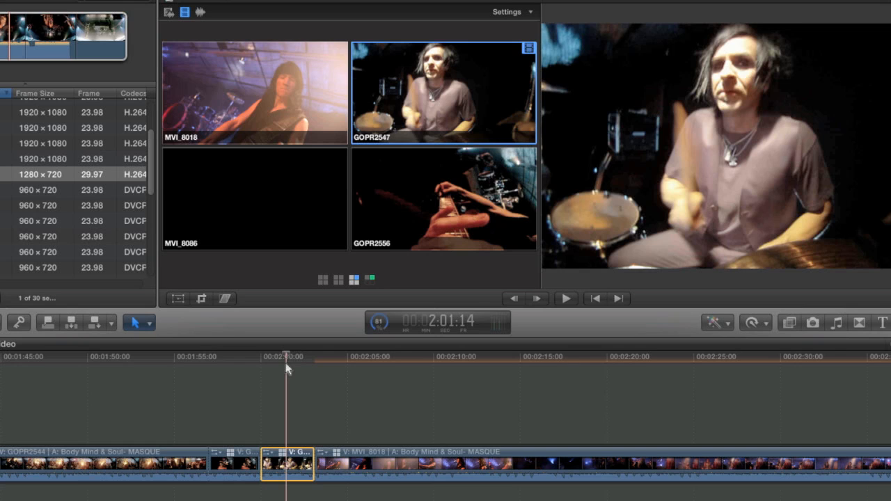
{"action": "left_click", "coordinate": [408, 232]}
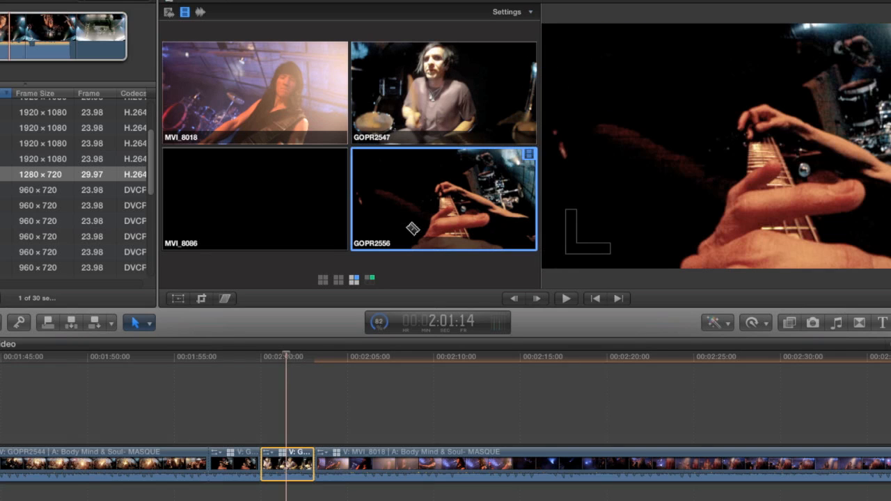
{"action": "key", "text": "super+z"}
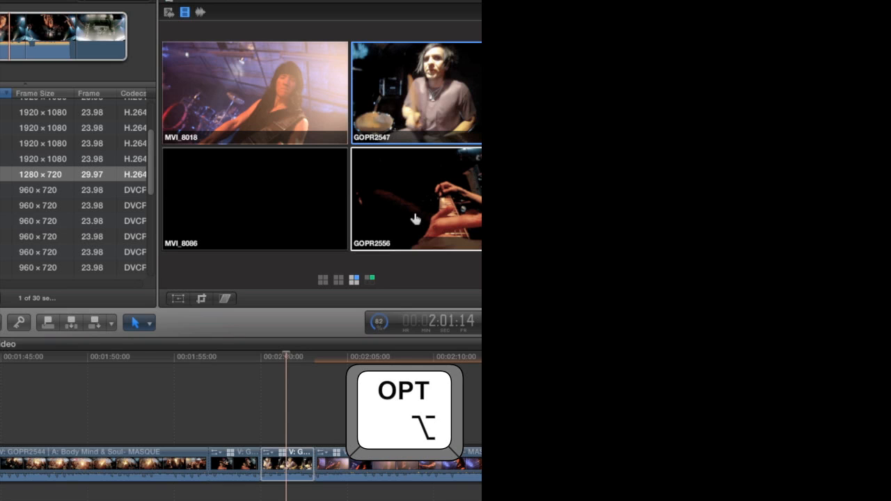
Step: Switch the whole GOPR2547 segment to the GOPR2556 angle without adding a cut, and move the playhead to 2:06:09
{"action": "left_click", "coordinate": [414, 220], "text": "alt"}
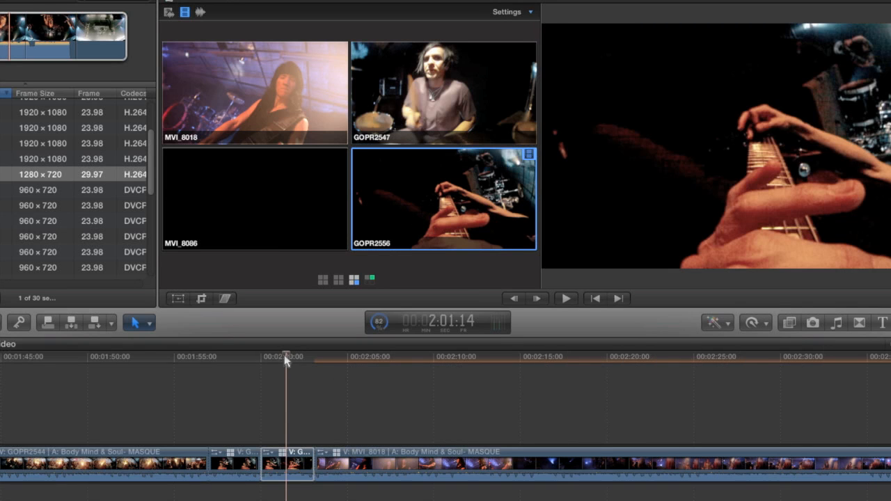
{"action": "left_click_drag", "start_coordinate": [285, 359], "coordinate": [370, 359]}
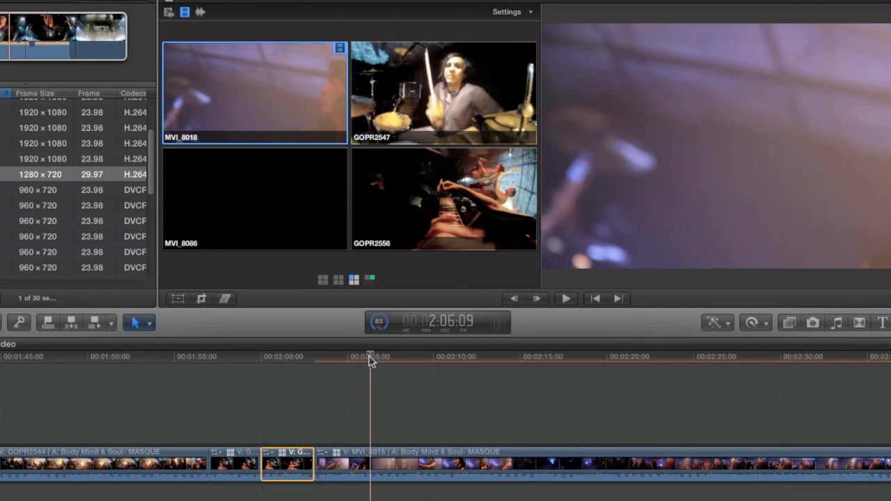